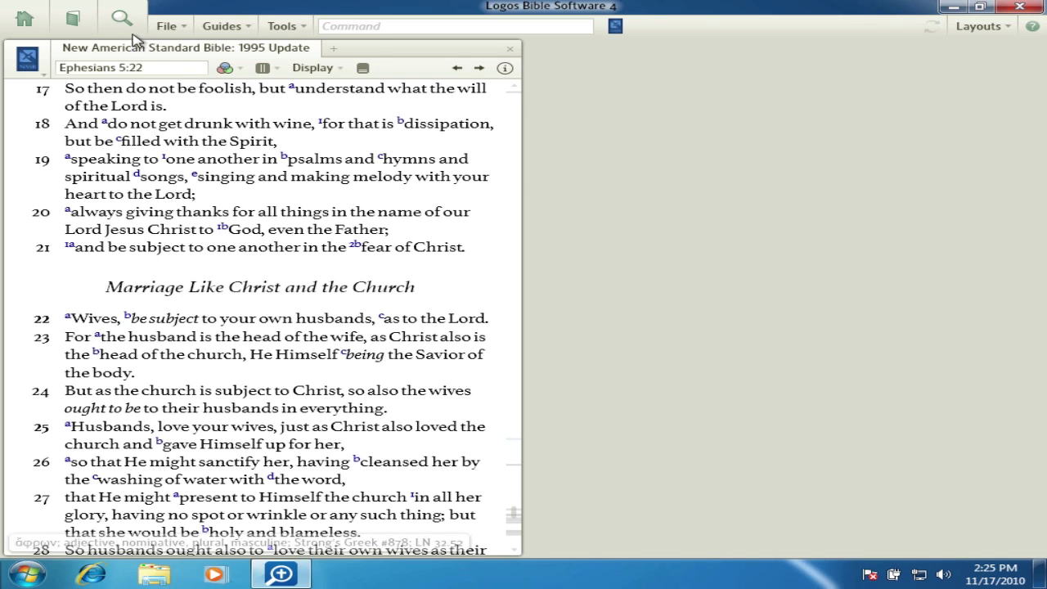
Create a new untitled Visual Filter beside the NASB and switch it to Morph search
{"action": "mouse_move", "coordinate": [193, 54]}
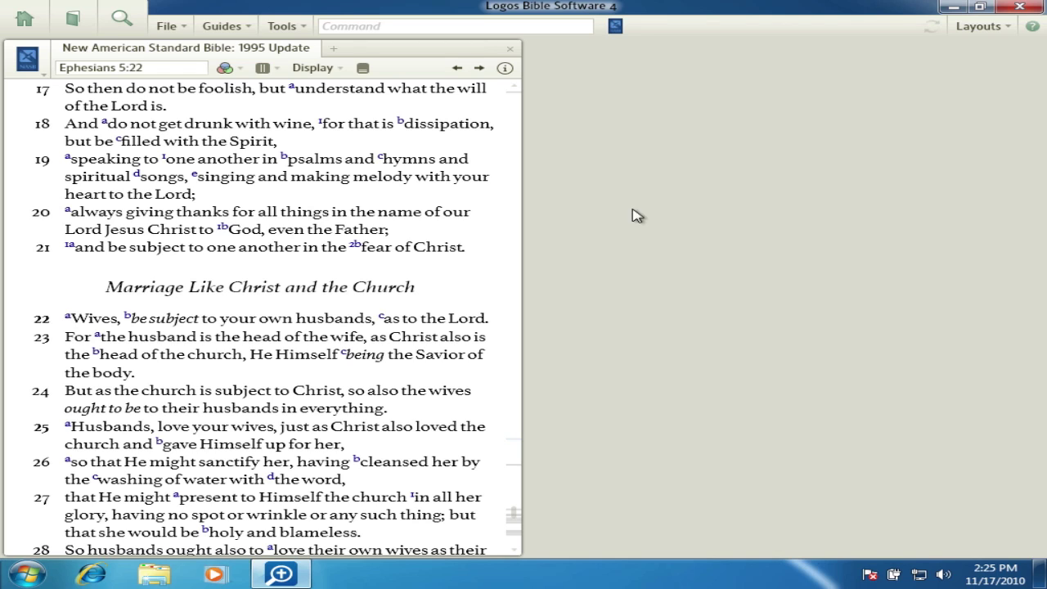
{"action": "left_click", "coordinate": [185, 30]}
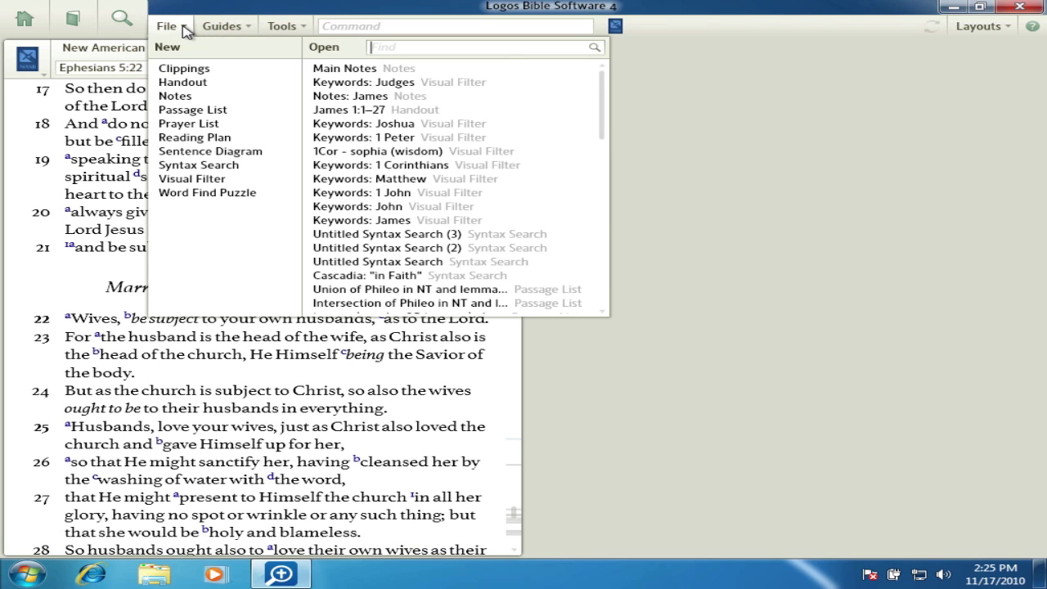
{"action": "left_click", "coordinate": [223, 183]}
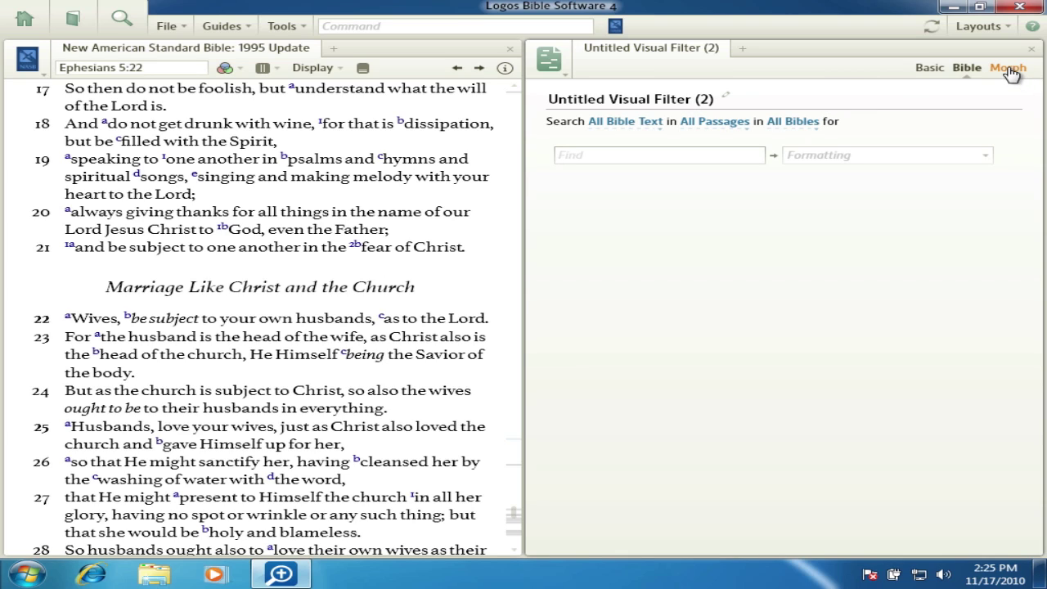
{"action": "left_click", "coordinate": [1009, 70]}
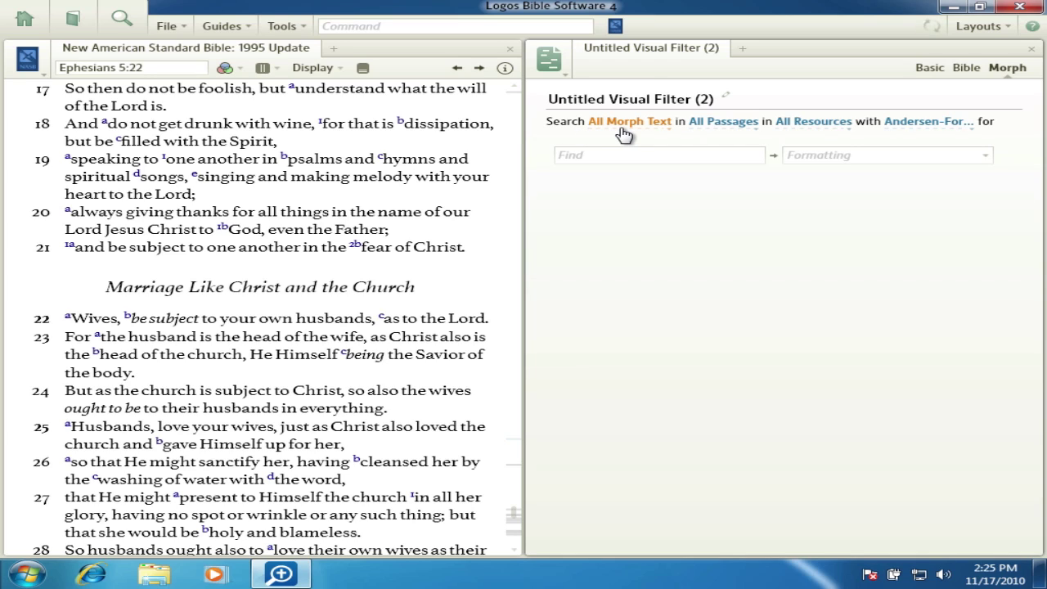
Scope the morph search to New Testament passages, the NAS resource, and Logos Greek Morphology
{"action": "left_click", "coordinate": [754, 131]}
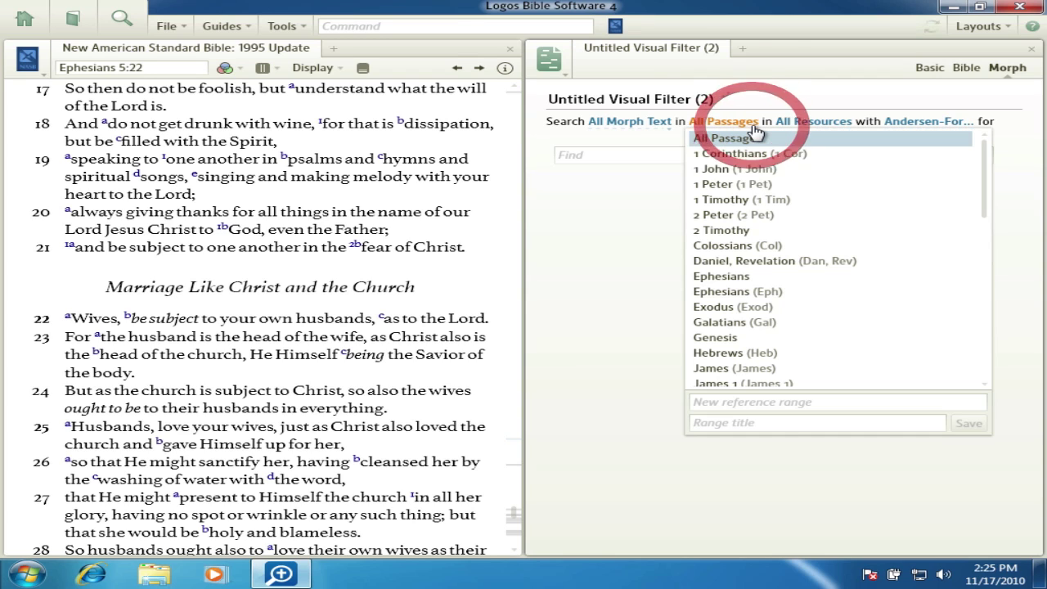
{"action": "scroll", "coordinate": [795, 298], "scroll_direction": "down", "scroll_amount": 2}
{"action": "scroll", "coordinate": [795, 298], "scroll_direction": "down", "scroll_amount": 6}
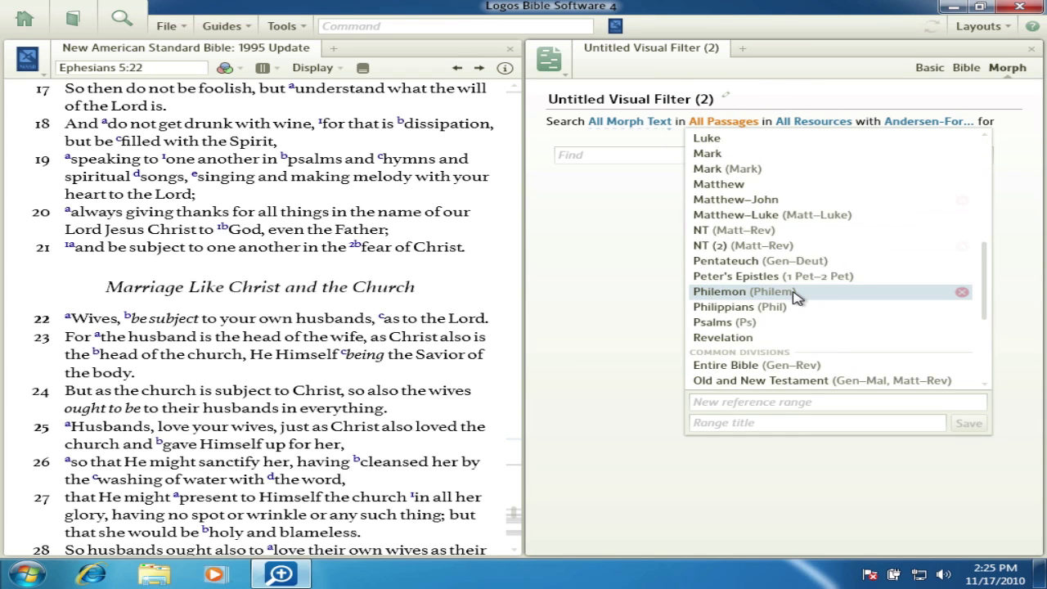
{"action": "left_click", "coordinate": [795, 293]}
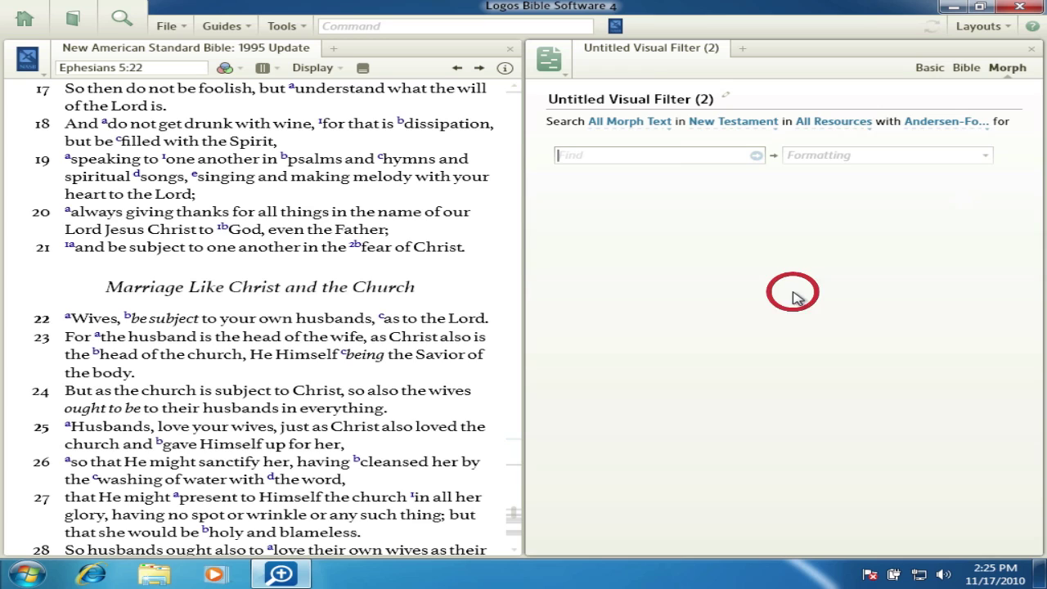
{"action": "left_click", "coordinate": [862, 127]}
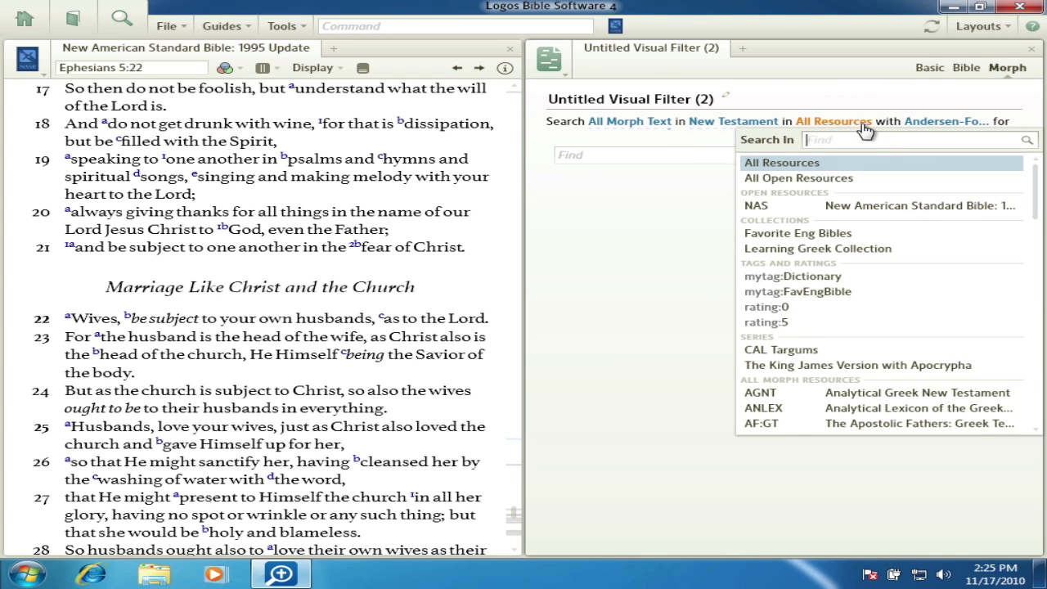
{"action": "left_click", "coordinate": [794, 205]}
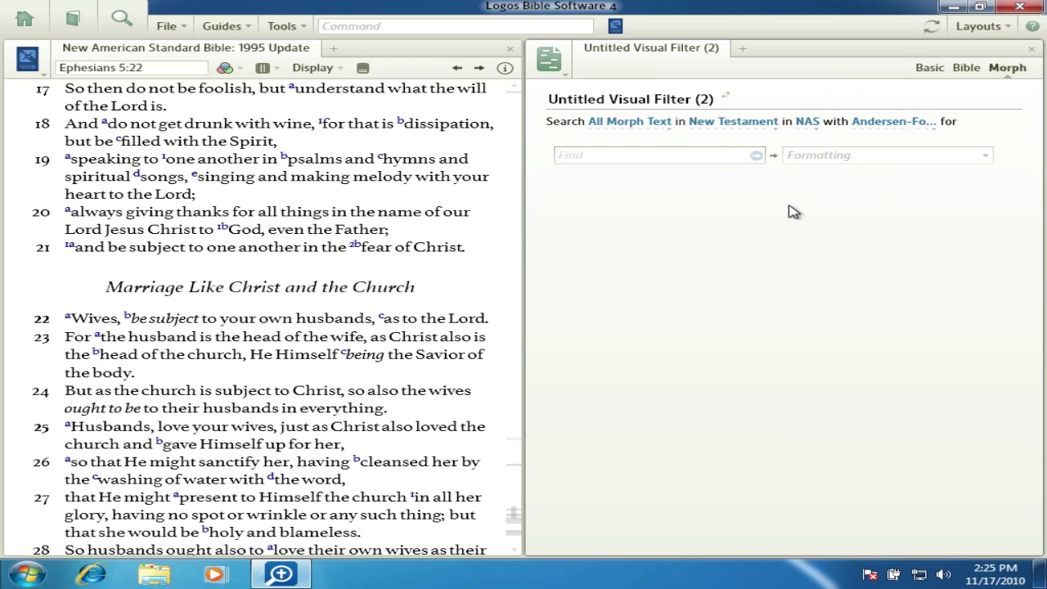
{"action": "left_click", "coordinate": [893, 124]}
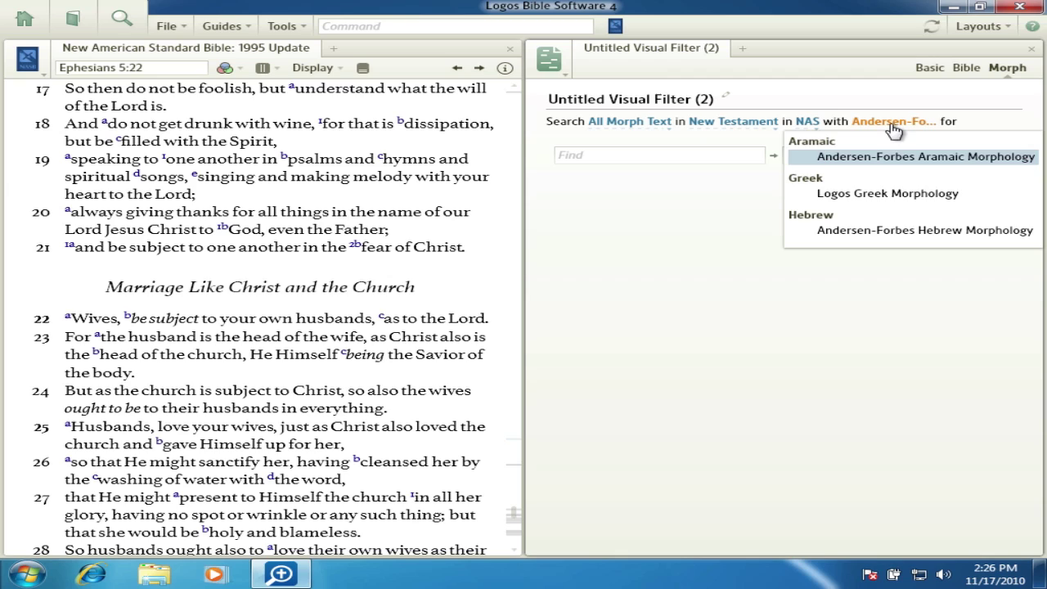
{"action": "left_click", "coordinate": [889, 196]}
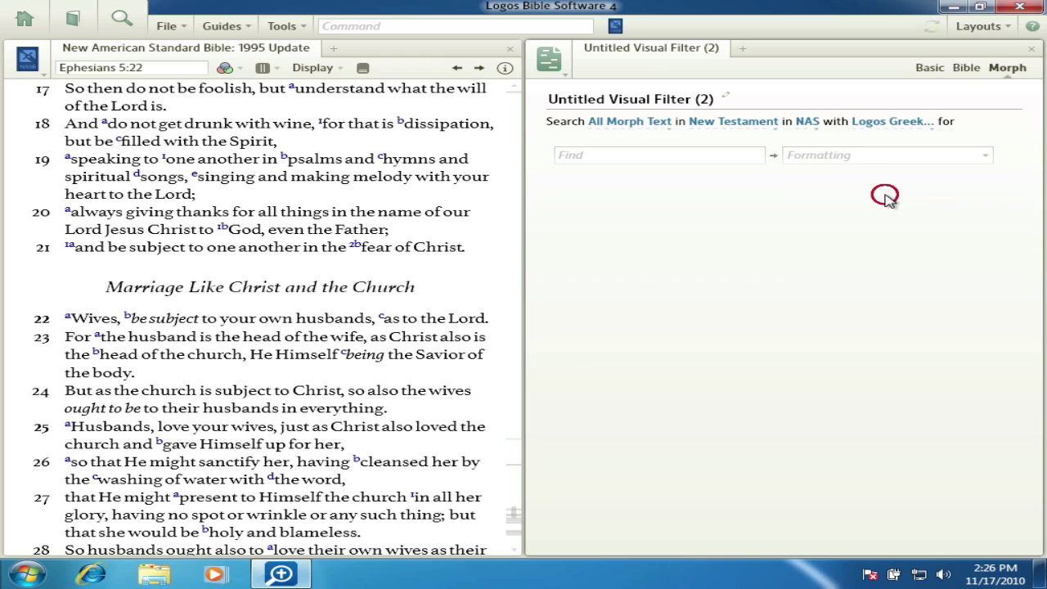
Build the morph query @V??M by choosing Verb, then Imperative mood
{"action": "left_click", "coordinate": [592, 156]}
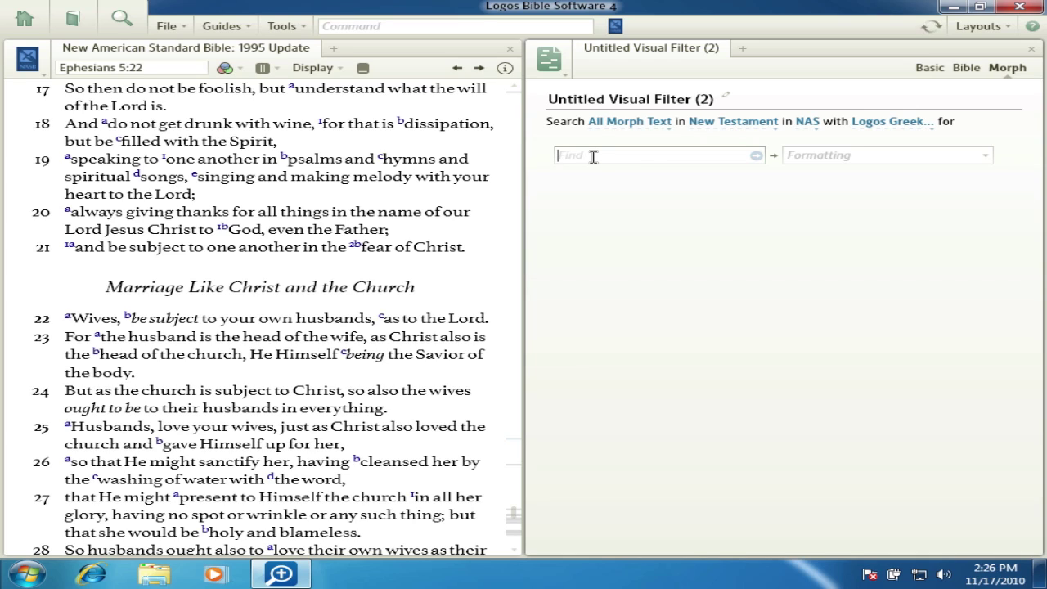
{"action": "type", "text": "@"}
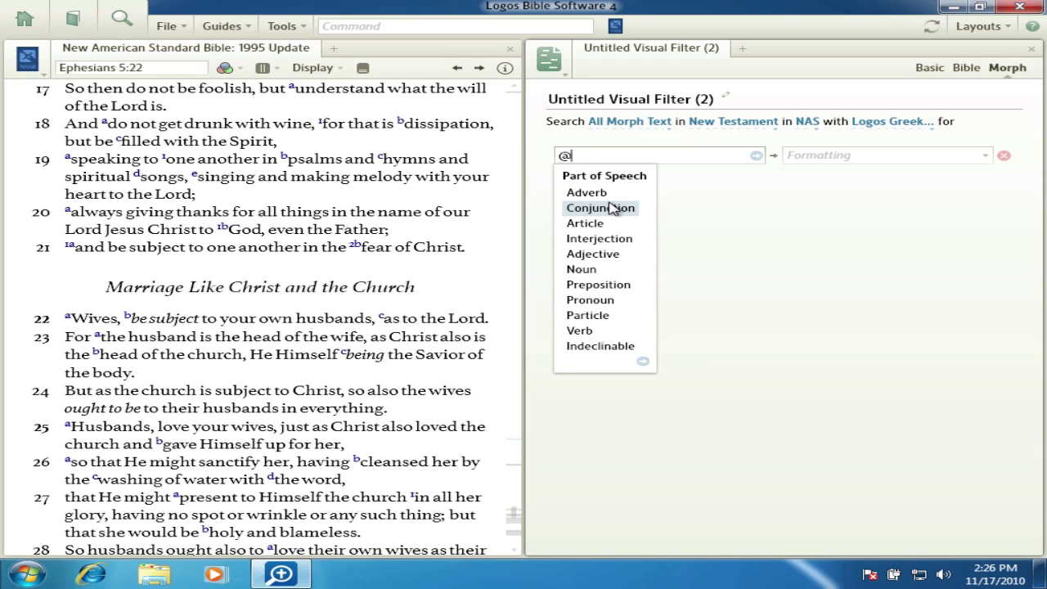
{"action": "mouse_move", "coordinate": [615, 304]}
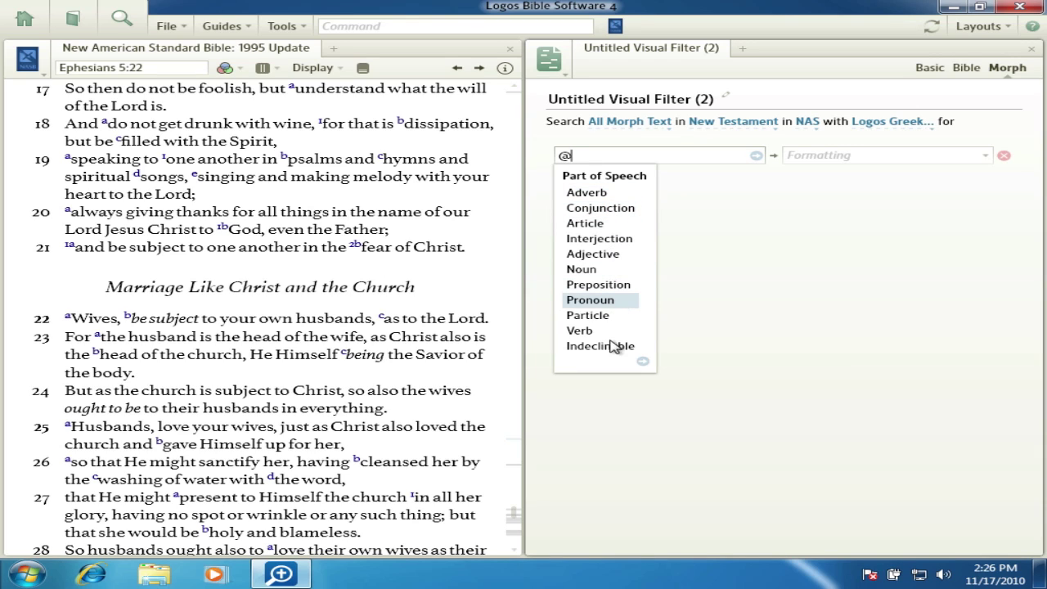
{"action": "left_click", "coordinate": [594, 332]}
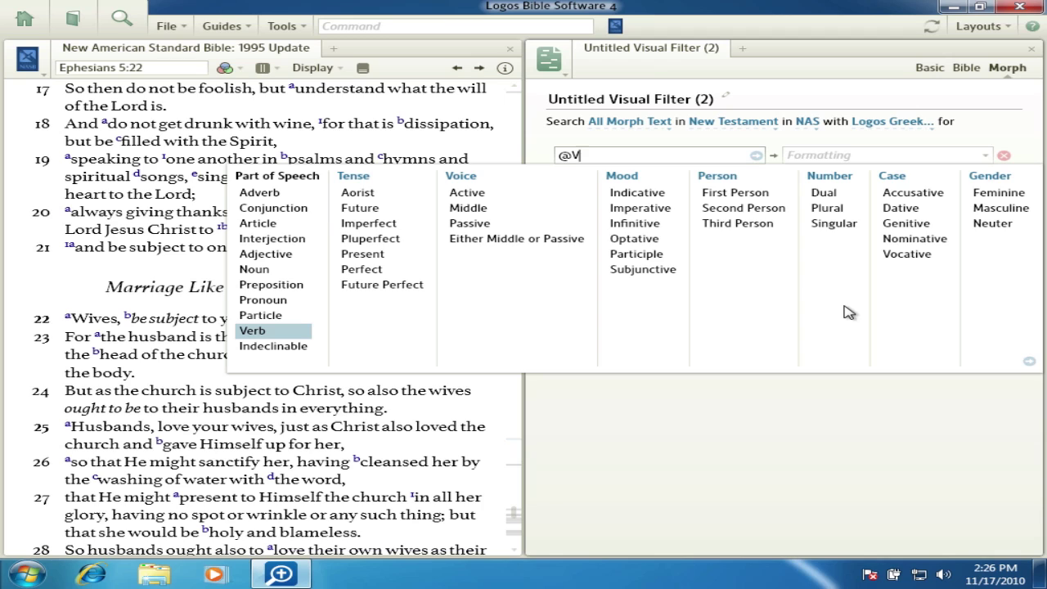
{"action": "left_click", "coordinate": [659, 210]}
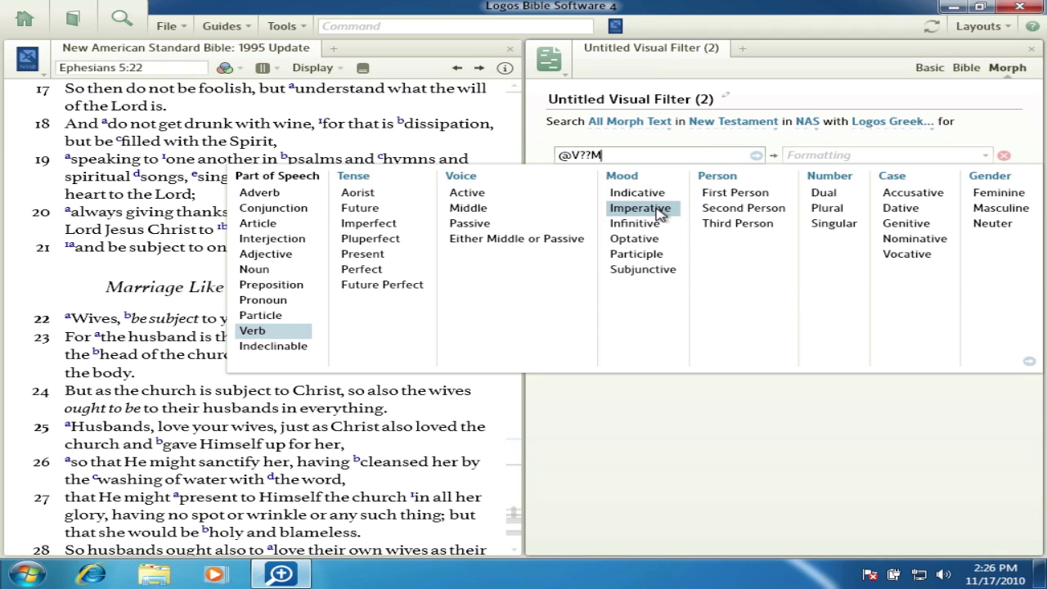
Format the imperative verb matches with the Green solid color
{"action": "left_click", "coordinate": [908, 156]}
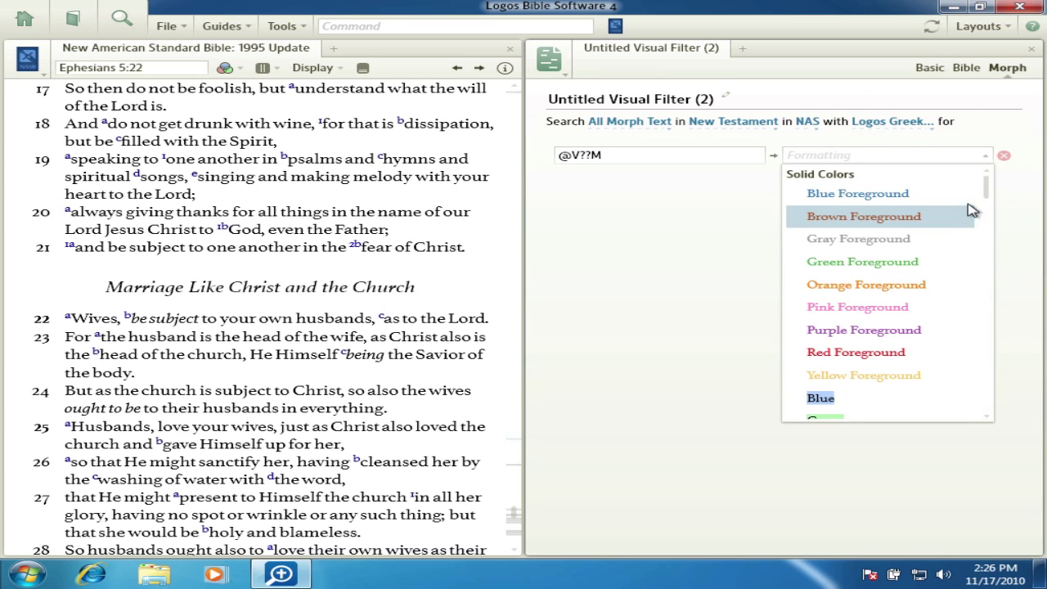
{"action": "left_click_drag", "start_coordinate": [987, 193], "coordinate": [986, 206]}
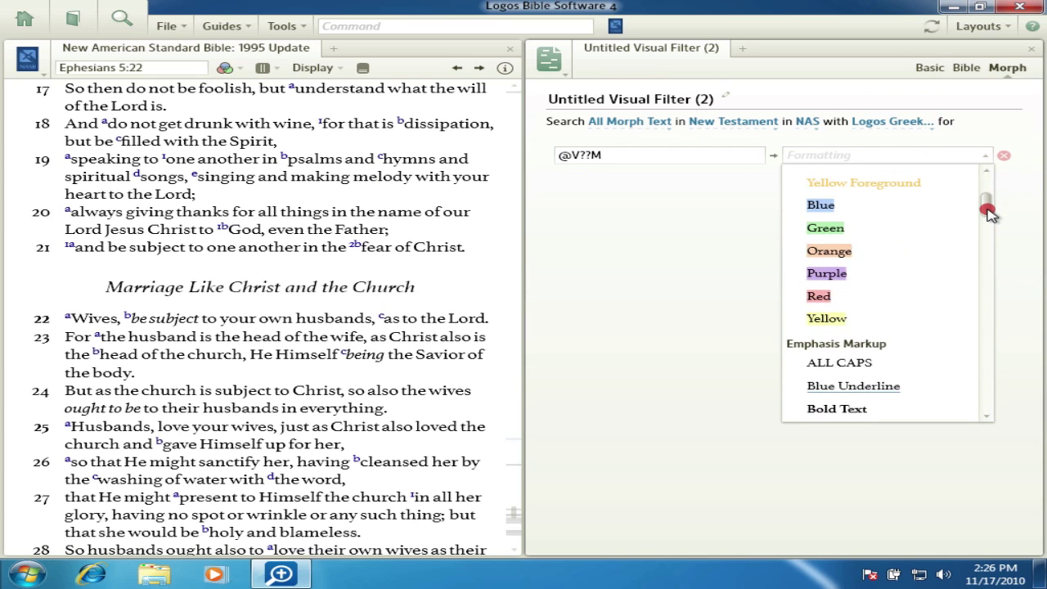
{"action": "left_click", "coordinate": [841, 232]}
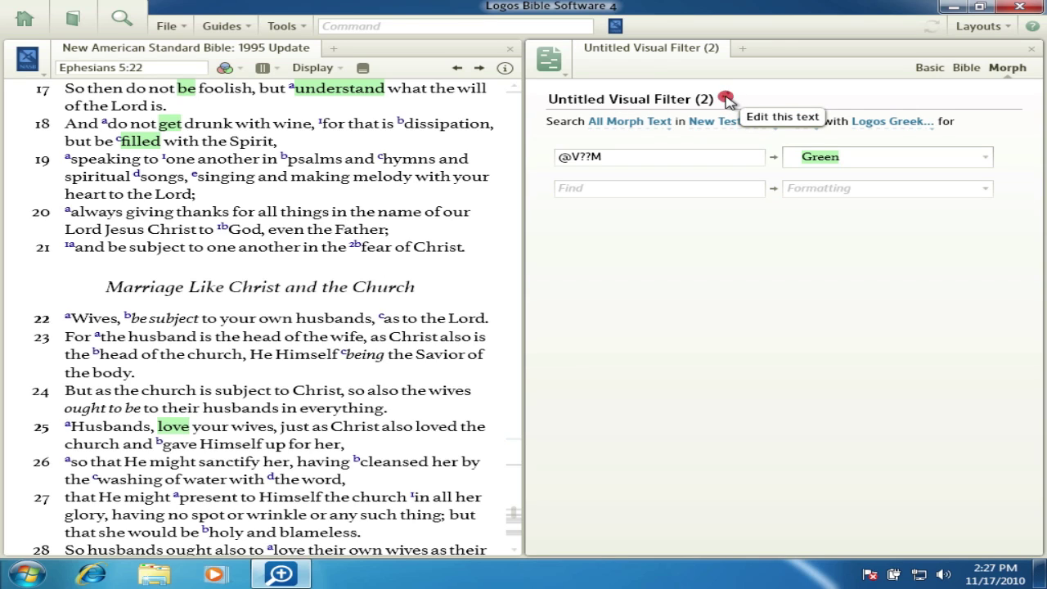
Title the filter 'Imperative Verbs' and close the filter panel
{"action": "left_click", "coordinate": [727, 99]}
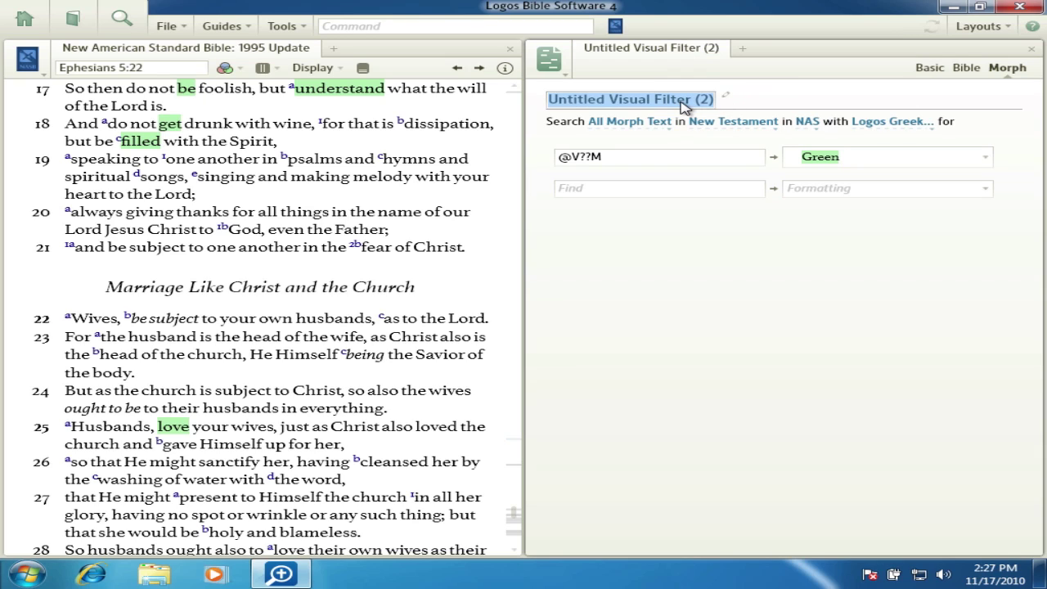
{"action": "type", "text": "Imperat"}
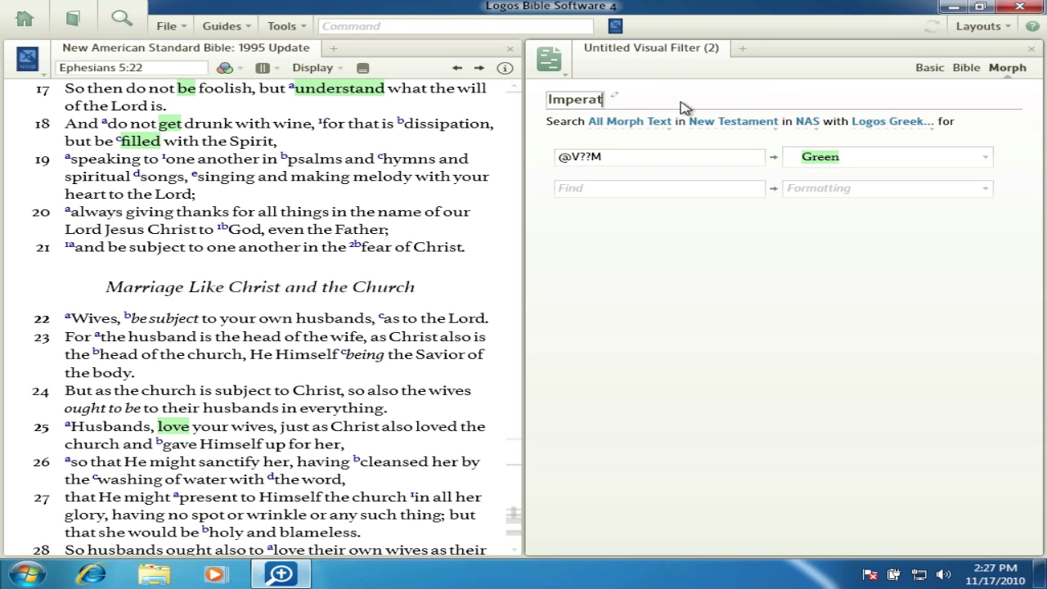
{"action": "type", "text": "ive Verb"}
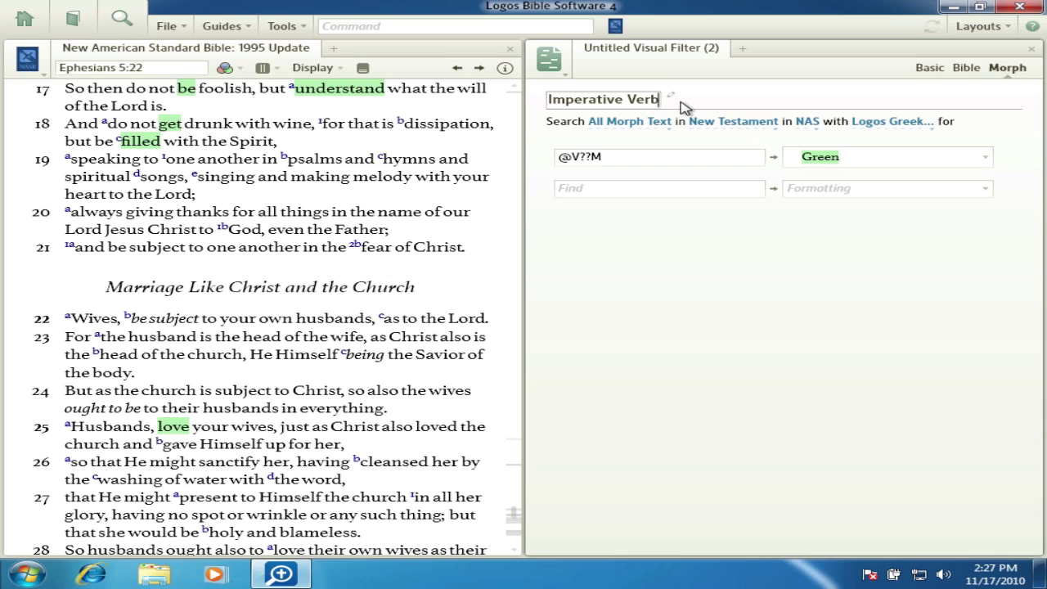
{"action": "type", "text": "s"}
{"action": "key", "text": "Tab"}
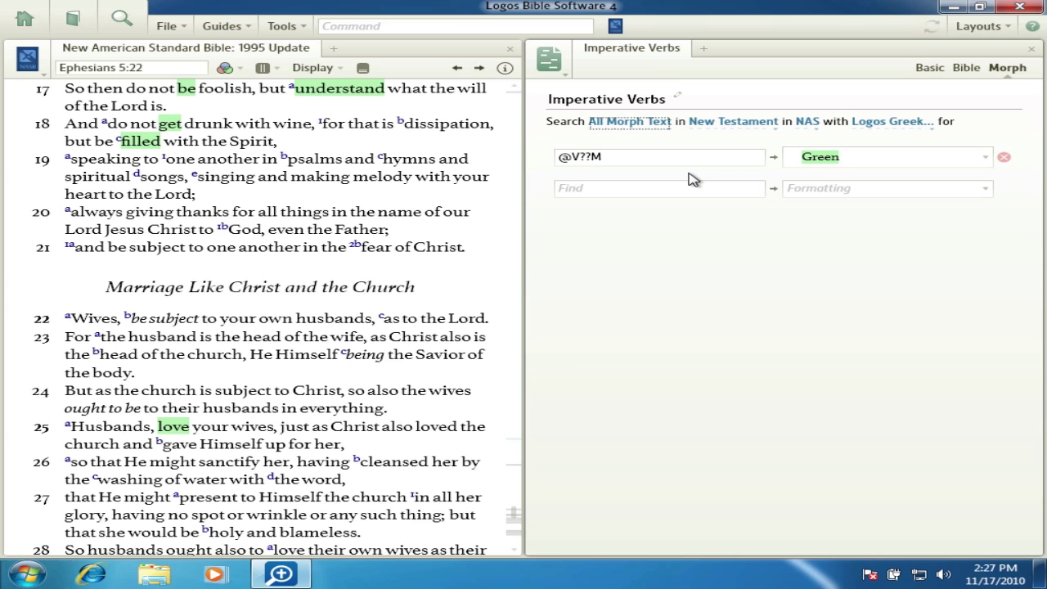
{"action": "left_click", "coordinate": [1031, 48]}
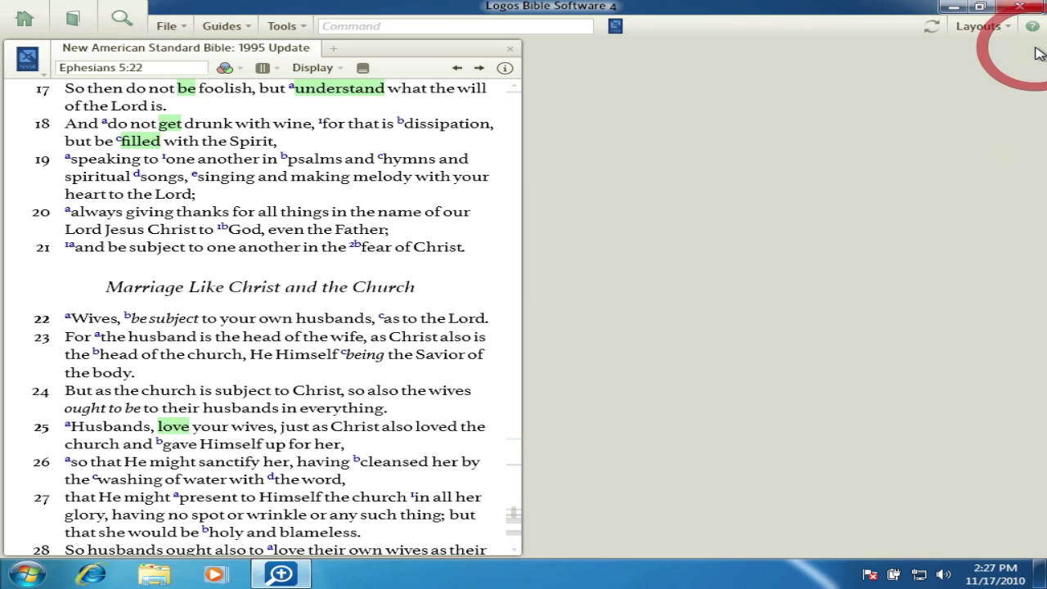
Switch off the Imperative Verbs filter in the NASB's visual filters list
{"action": "left_click", "coordinate": [241, 70]}
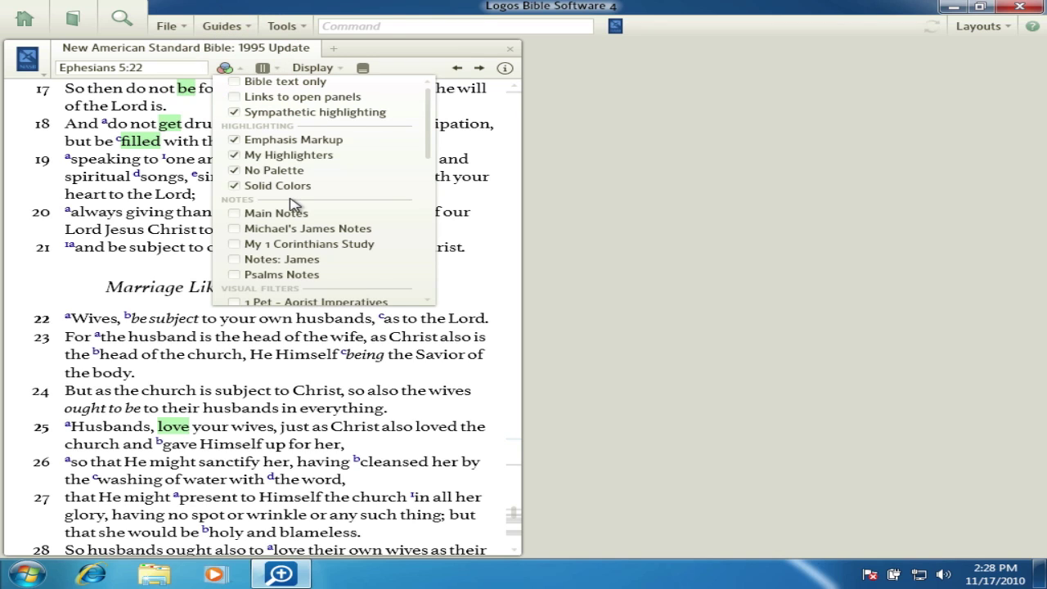
{"action": "scroll", "coordinate": [292, 205], "scroll_direction": "down", "scroll_amount": 10}
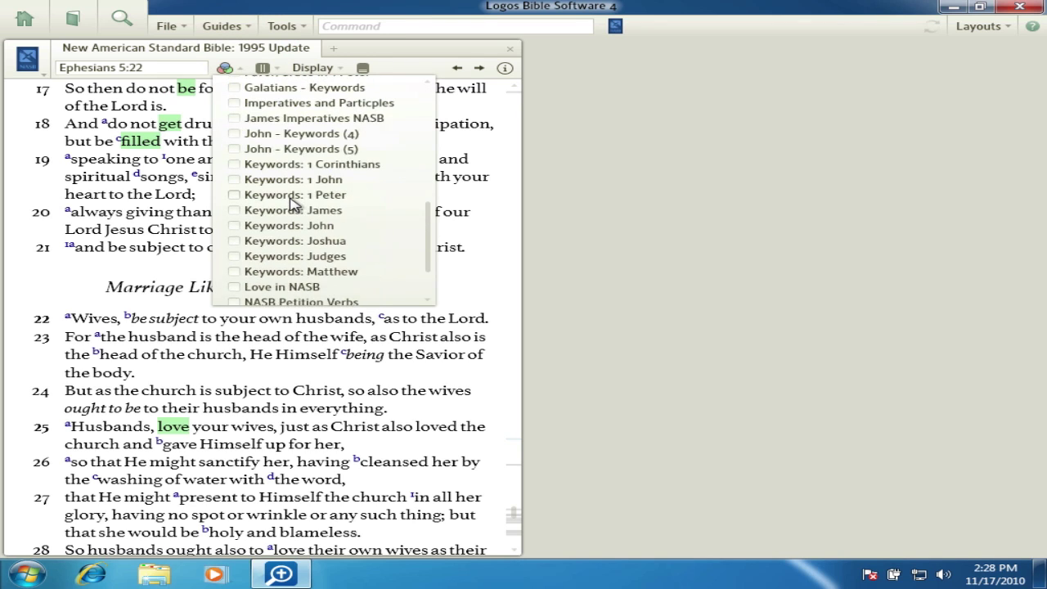
{"action": "scroll", "coordinate": [292, 204], "scroll_direction": "down", "scroll_amount": 3}
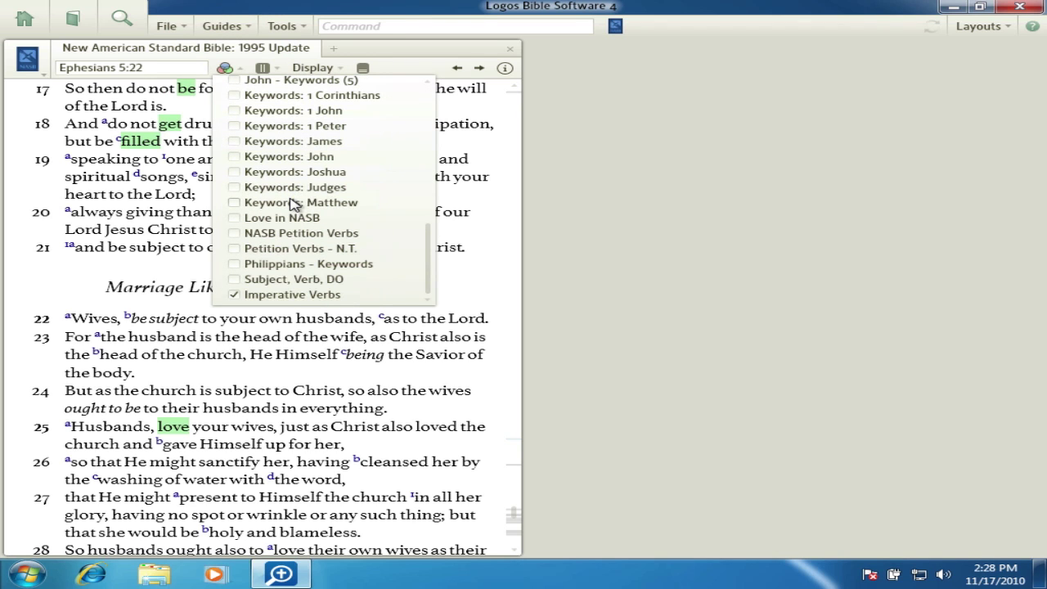
{"action": "left_click", "coordinate": [235, 294]}
{"action": "left_click", "coordinate": [465, 291]}
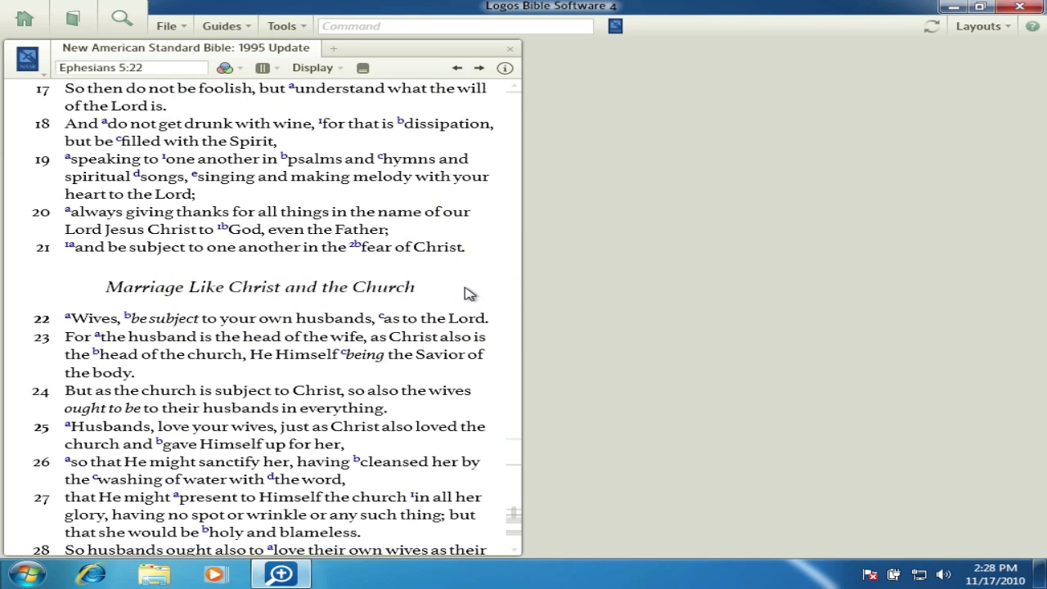
Re-enable the Imperative Verbs filter to restore the green imperative highlights
{"action": "left_click", "coordinate": [228, 67]}
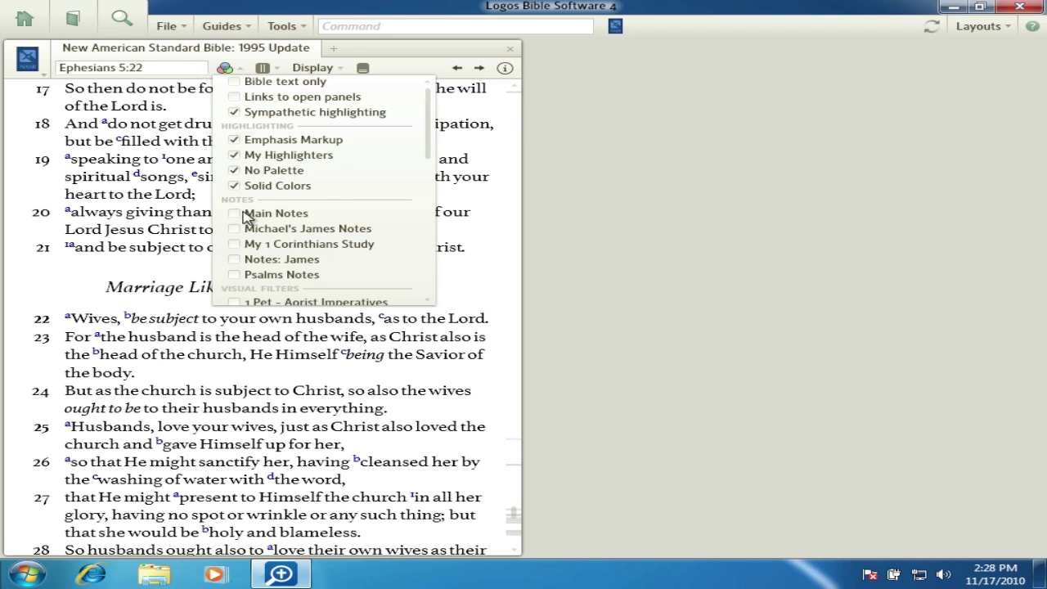
{"action": "scroll", "coordinate": [245, 217], "scroll_direction": "down", "scroll_amount": 10}
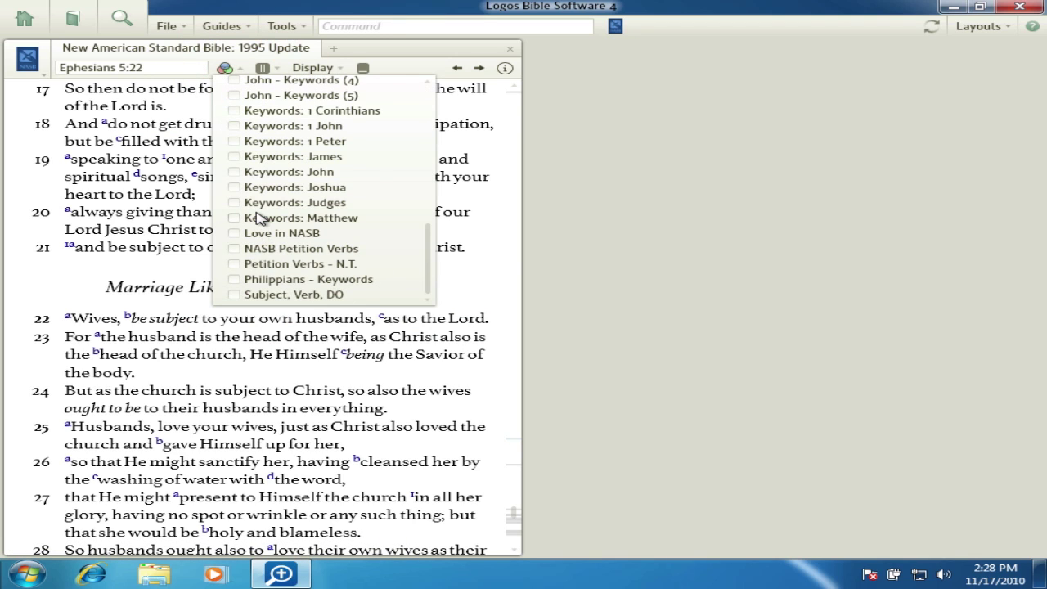
{"action": "scroll", "coordinate": [261, 218], "scroll_direction": "up", "scroll_amount": 10}
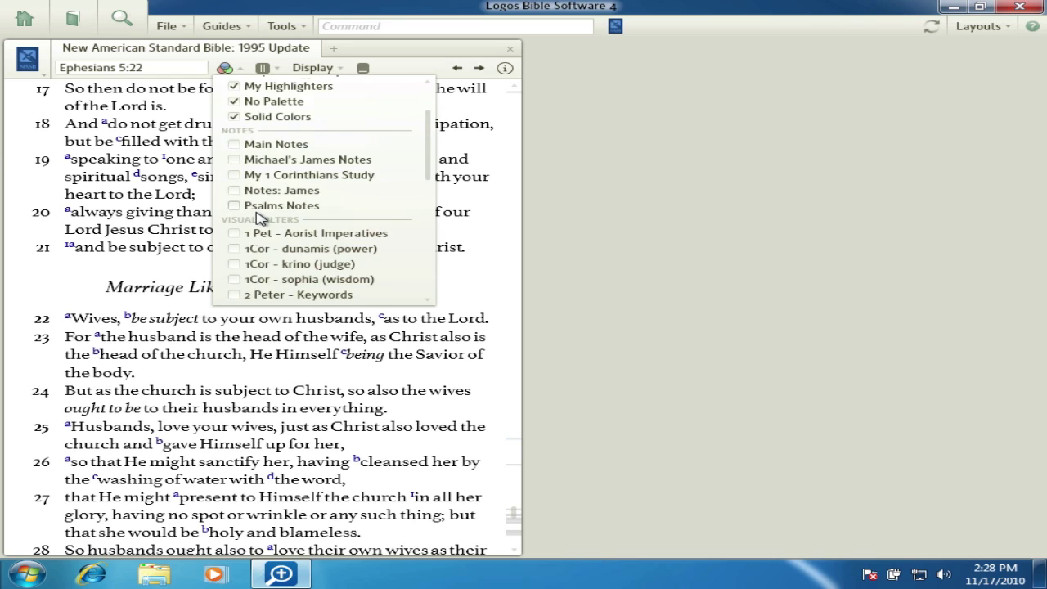
{"action": "scroll", "coordinate": [260, 218], "scroll_direction": "down", "scroll_amount": 3}
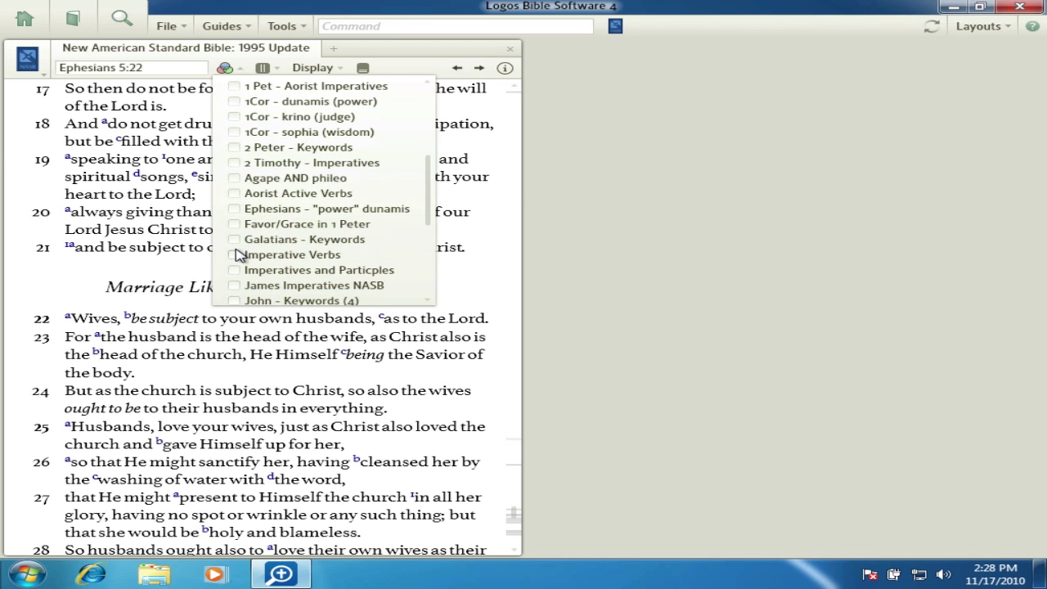
{"action": "left_click", "coordinate": [235, 256]}
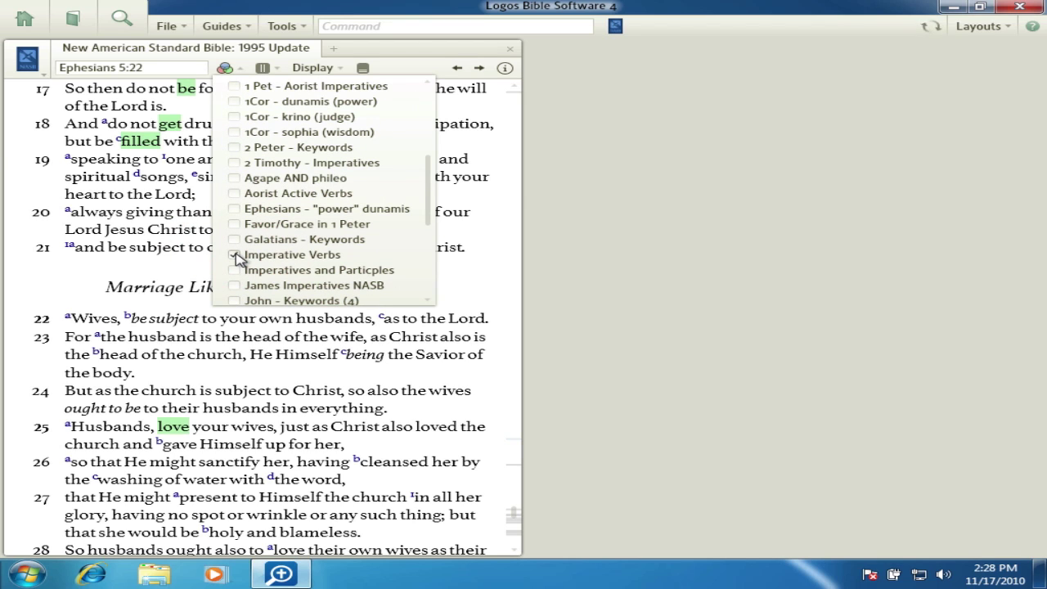
{"action": "left_click", "coordinate": [499, 288]}
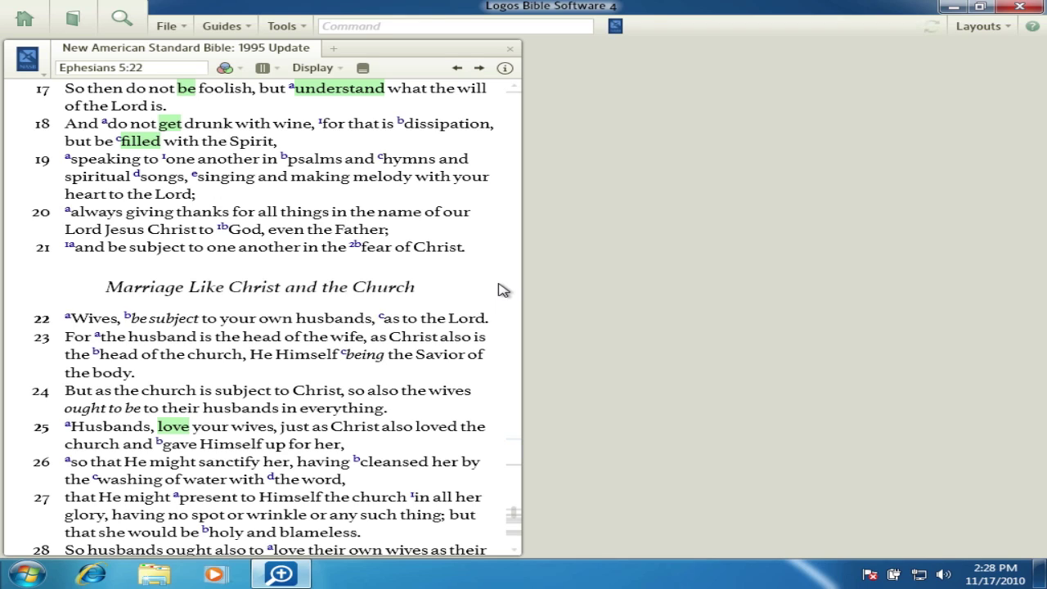
Show the File menu's New and Open lists, where Imperative Verbs appears as a Visual Filter
{"action": "mouse_move", "coordinate": [350, 176]}
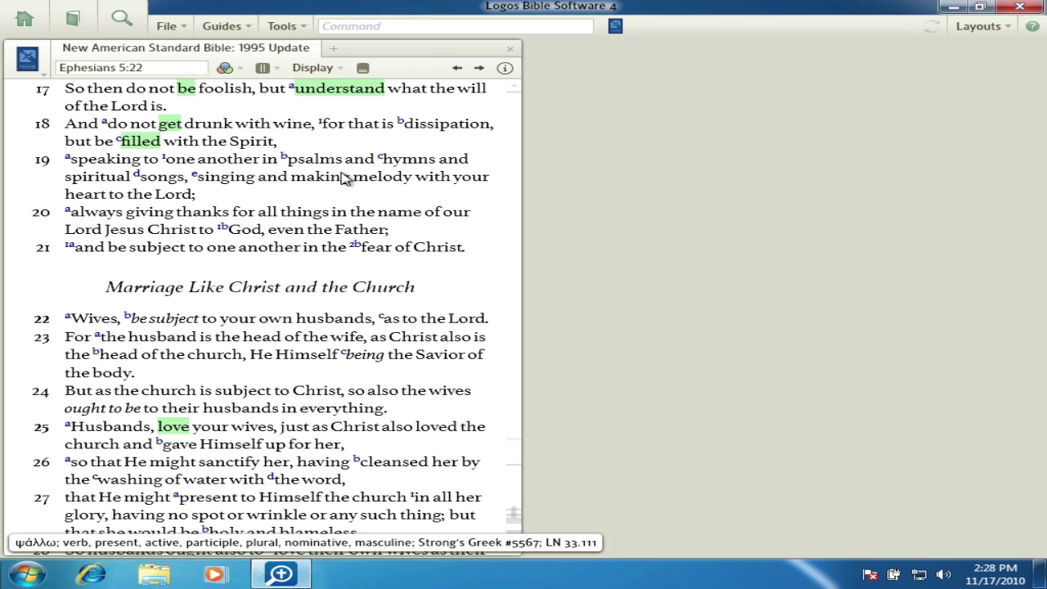
{"action": "left_click", "coordinate": [185, 29]}
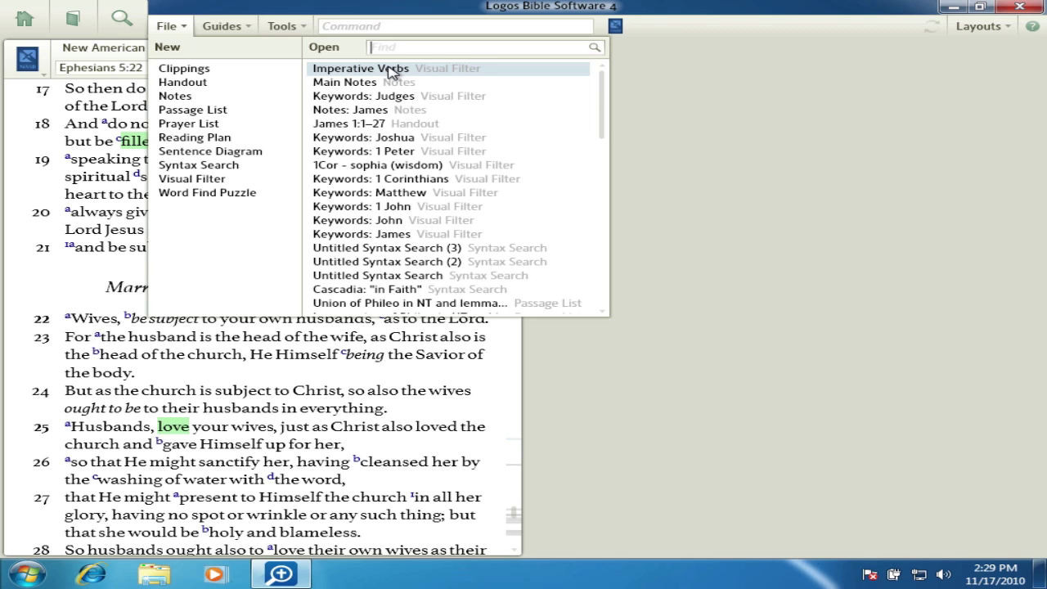
Open Imperative Verbs and add an @V??P participle rule highlighted Purple
{"action": "left_click", "coordinate": [390, 71]}
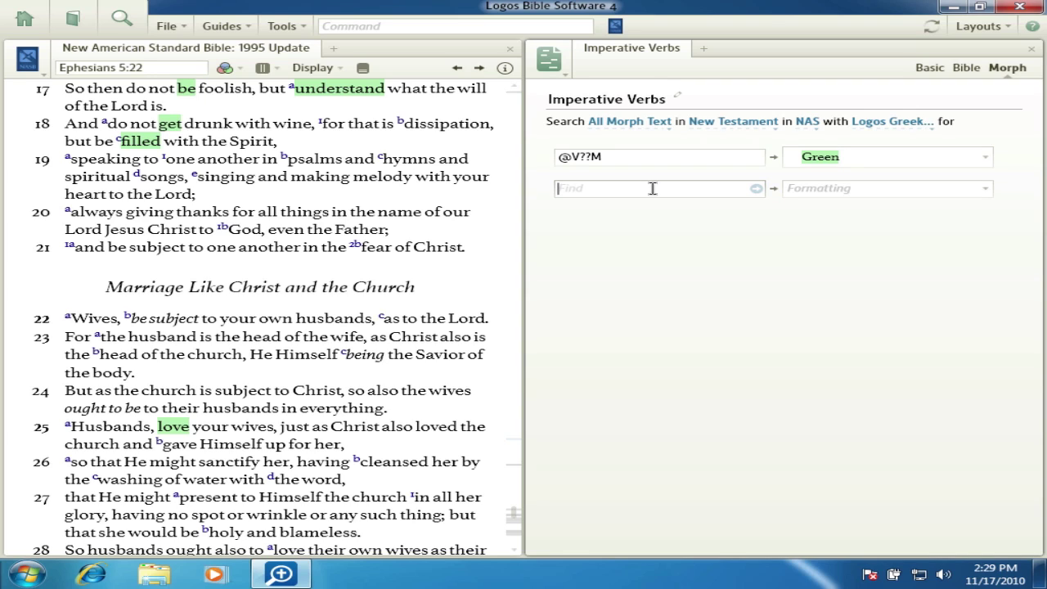
{"action": "type", "text": "@"}
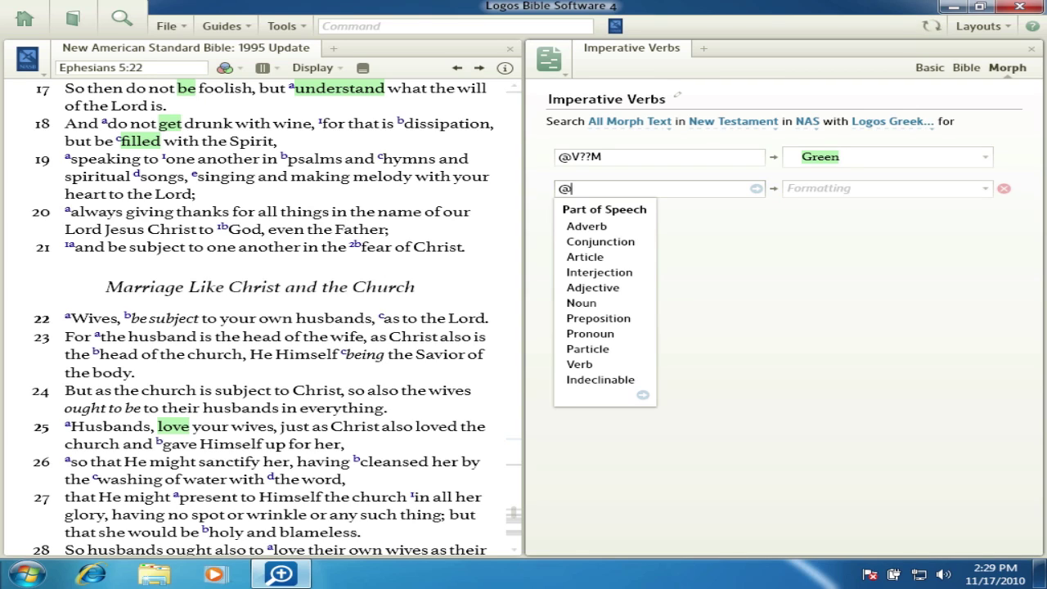
{"action": "left_click", "coordinate": [591, 366]}
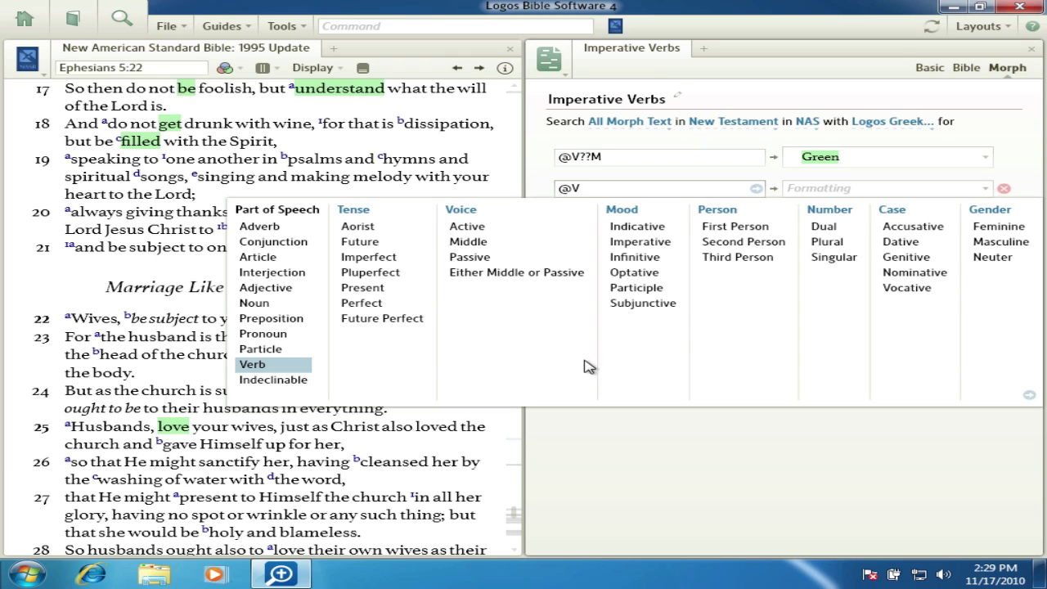
{"action": "left_click", "coordinate": [652, 296]}
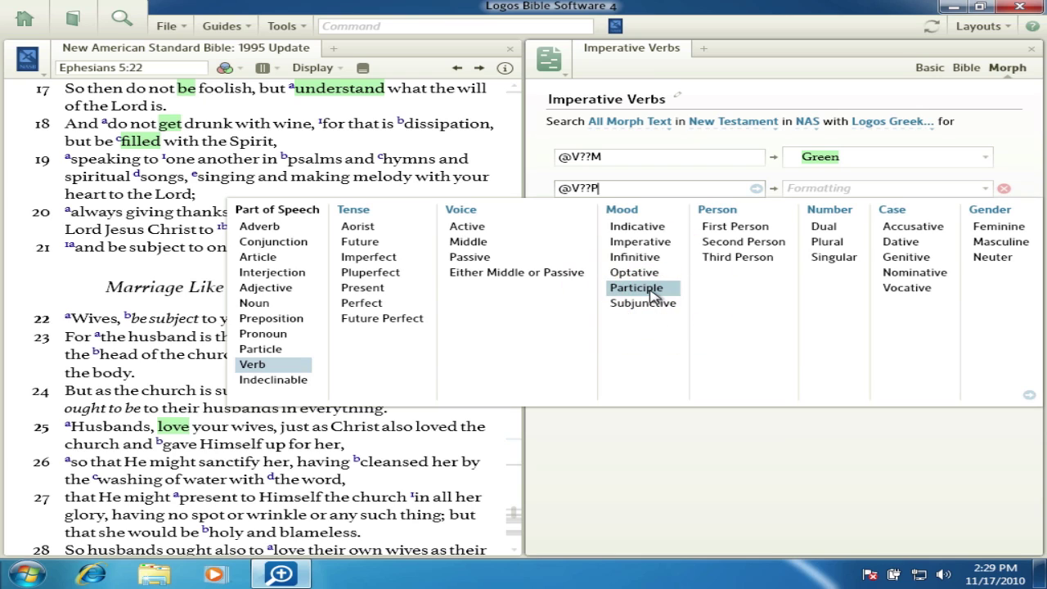
{"action": "left_click", "coordinate": [986, 189]}
{"action": "scroll", "coordinate": [953, 275], "scroll_direction": "down", "scroll_amount": 4}
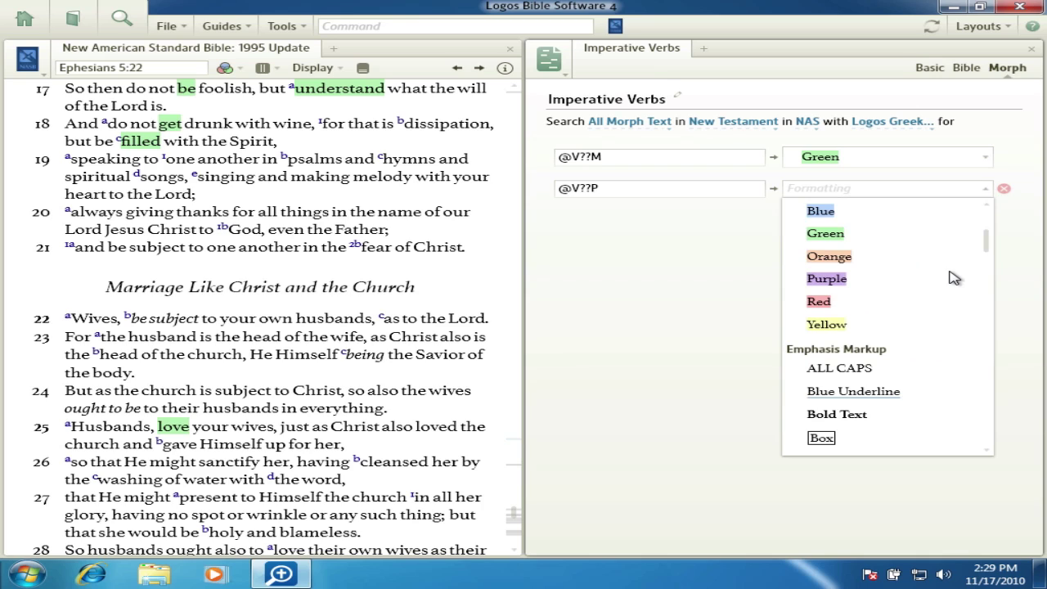
{"action": "left_click", "coordinate": [832, 281]}
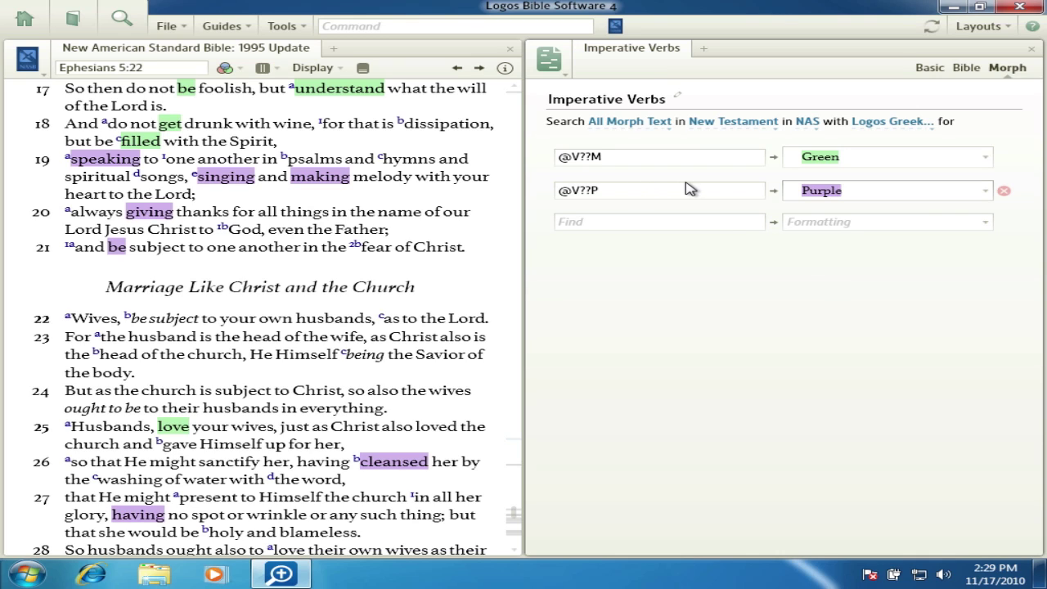
Append ' + Participles' to the filter title, making it 'Imperative Verbs + Participles'
{"action": "left_click", "coordinate": [678, 97]}
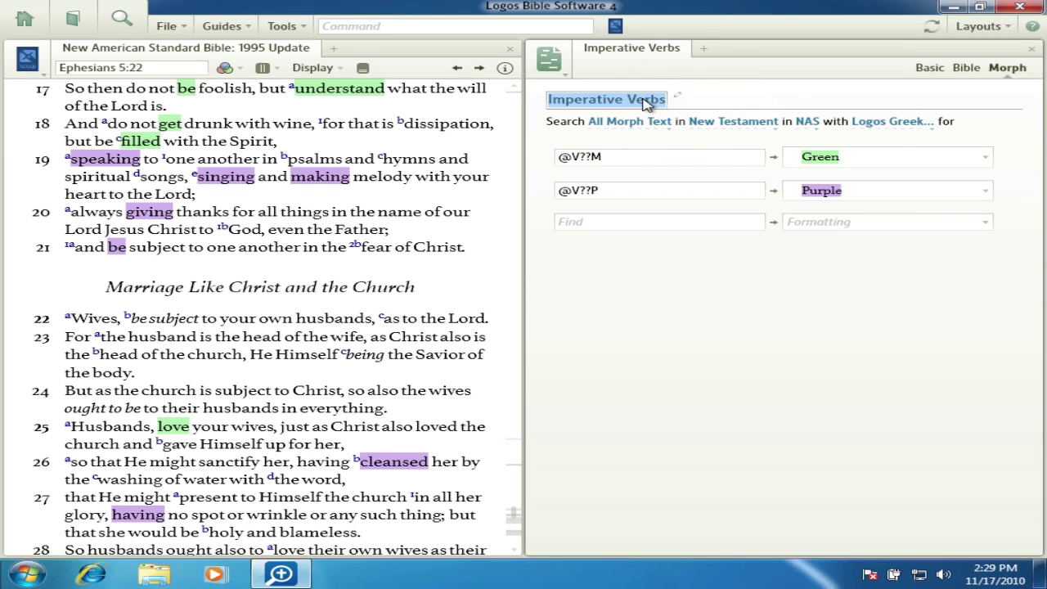
{"action": "left_click", "coordinate": [667, 99]}
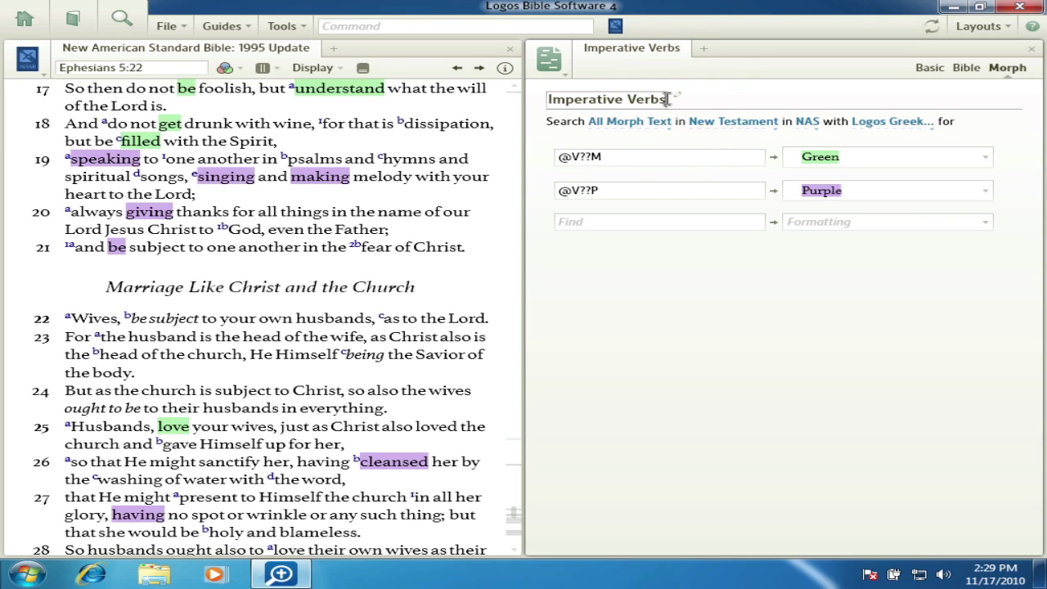
{"action": "type", "text": "+ Par"}
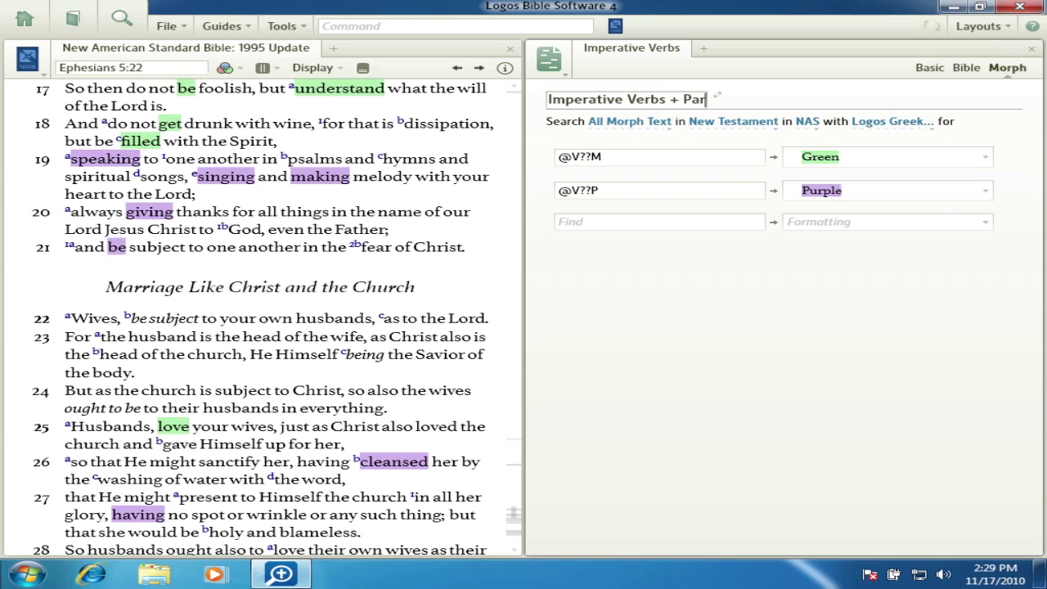
{"action": "type", "text": "ticiples"}
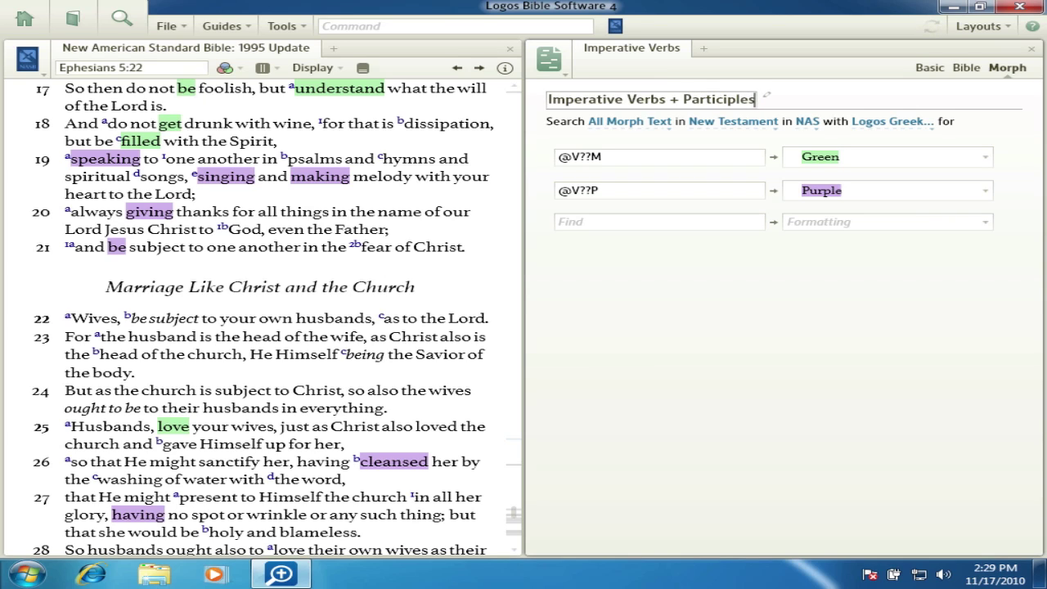
{"action": "left_click", "coordinate": [682, 274]}
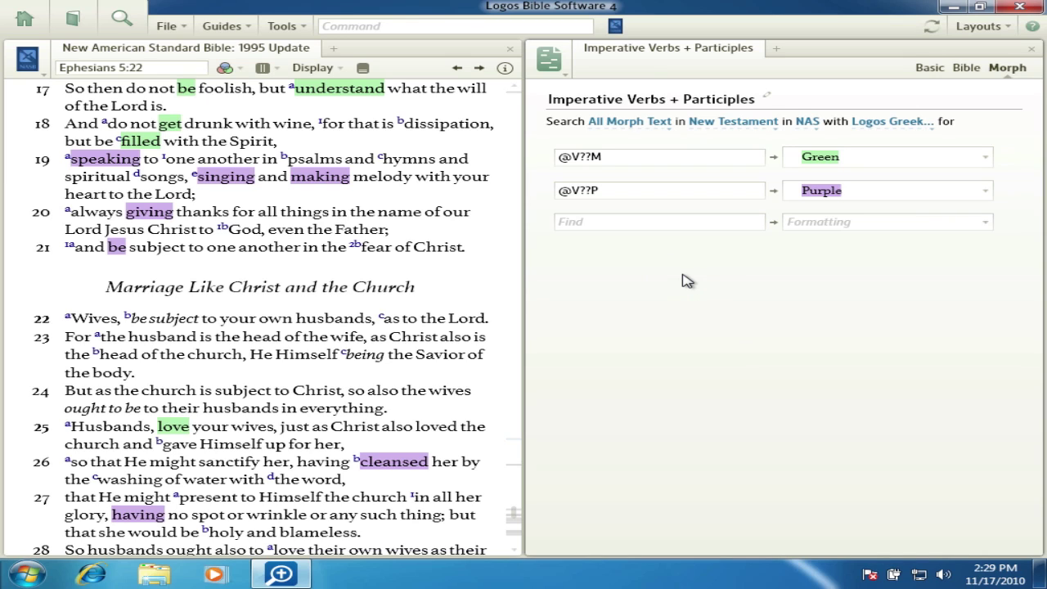
Close the filter editor, then toggle Imperative Verbs + Participles off and back on
{"action": "left_click", "coordinate": [1031, 50]}
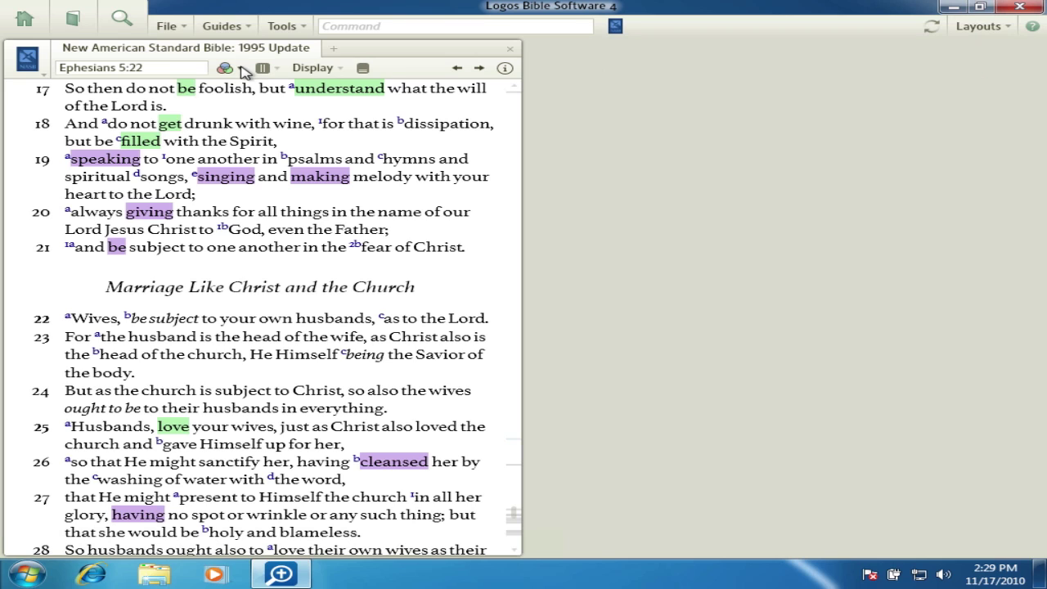
{"action": "left_click", "coordinate": [243, 70]}
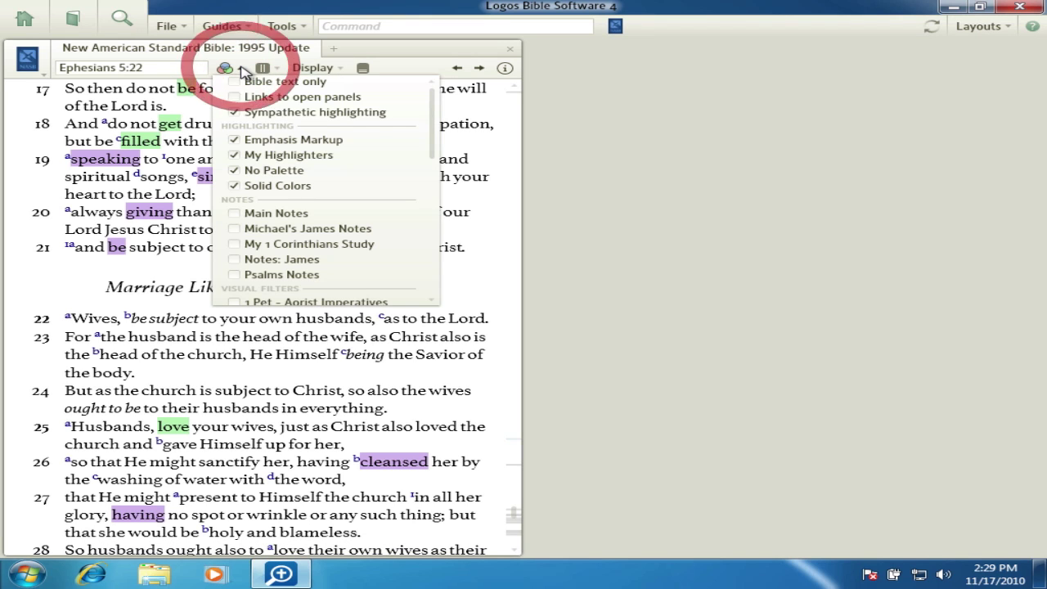
{"action": "scroll", "coordinate": [288, 245], "scroll_direction": "down", "scroll_amount": 1}
{"action": "scroll", "coordinate": [291, 250], "scroll_direction": "down", "scroll_amount": 5}
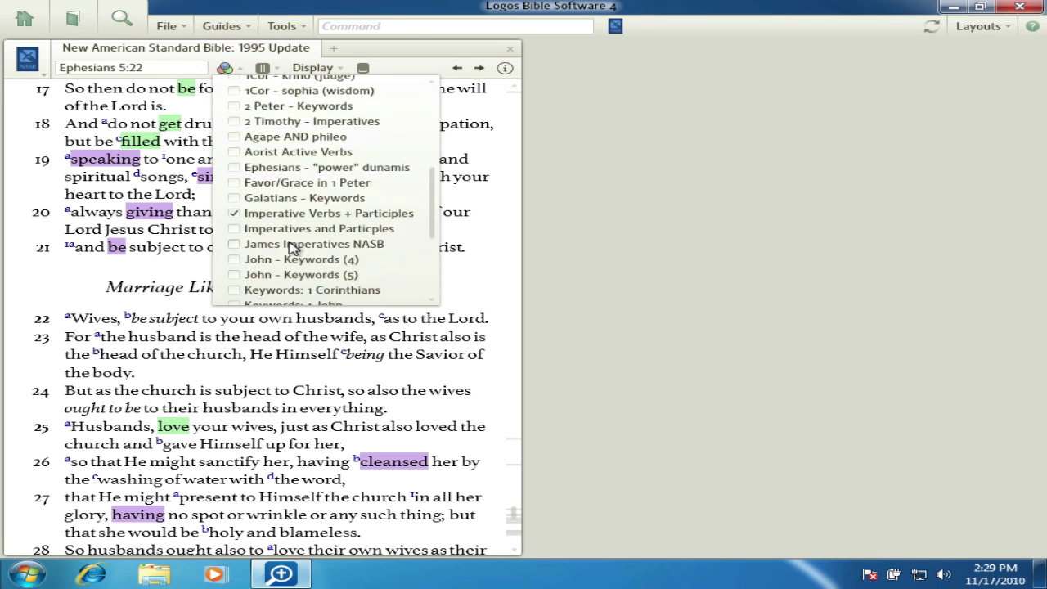
{"action": "scroll", "coordinate": [262, 218], "scroll_direction": "up", "scroll_amount": 2}
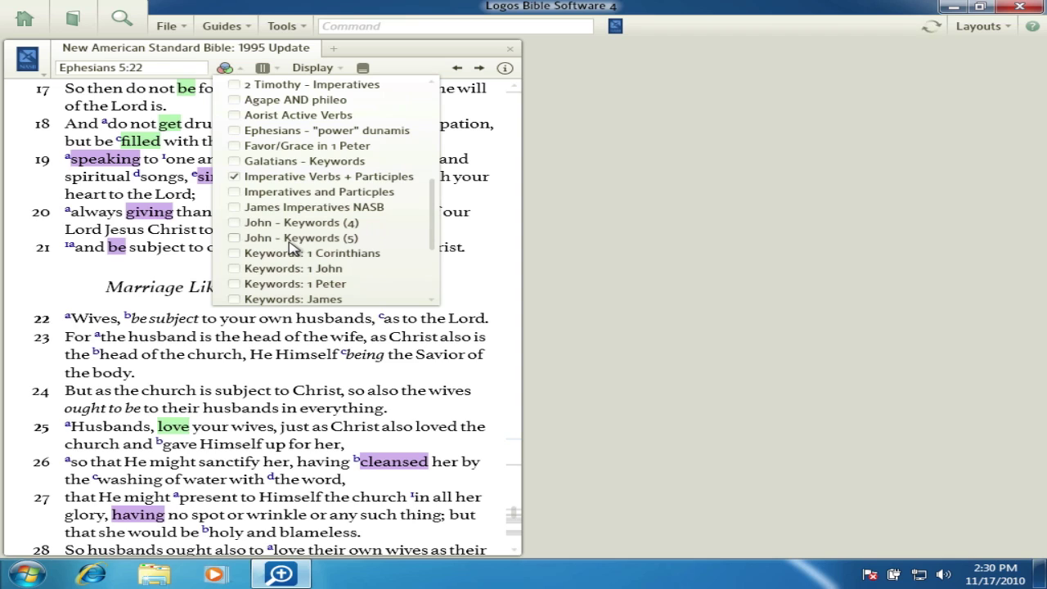
{"action": "left_click", "coordinate": [234, 177]}
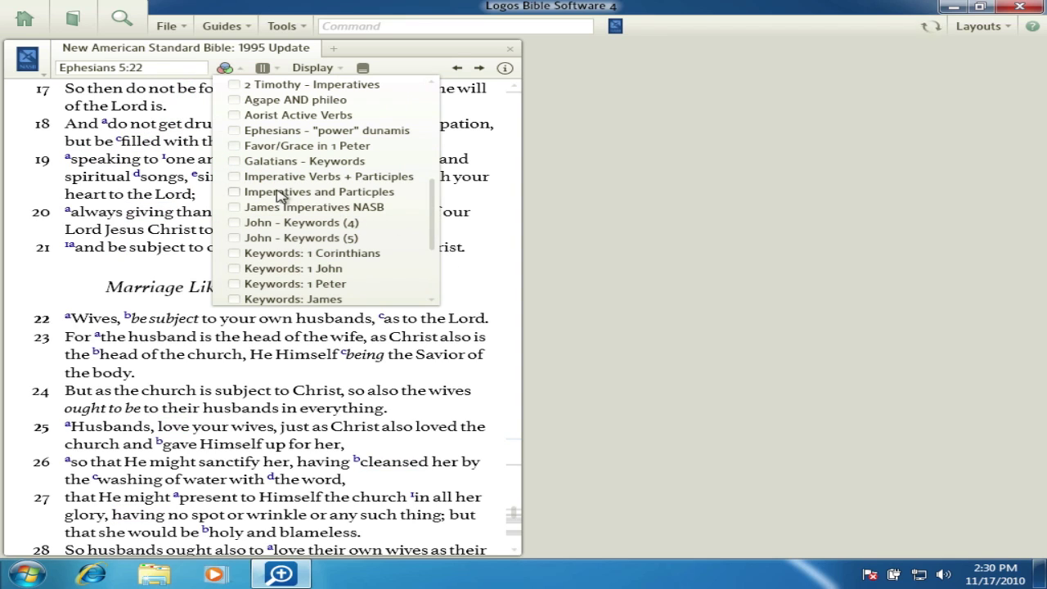
{"action": "left_click", "coordinate": [234, 176]}
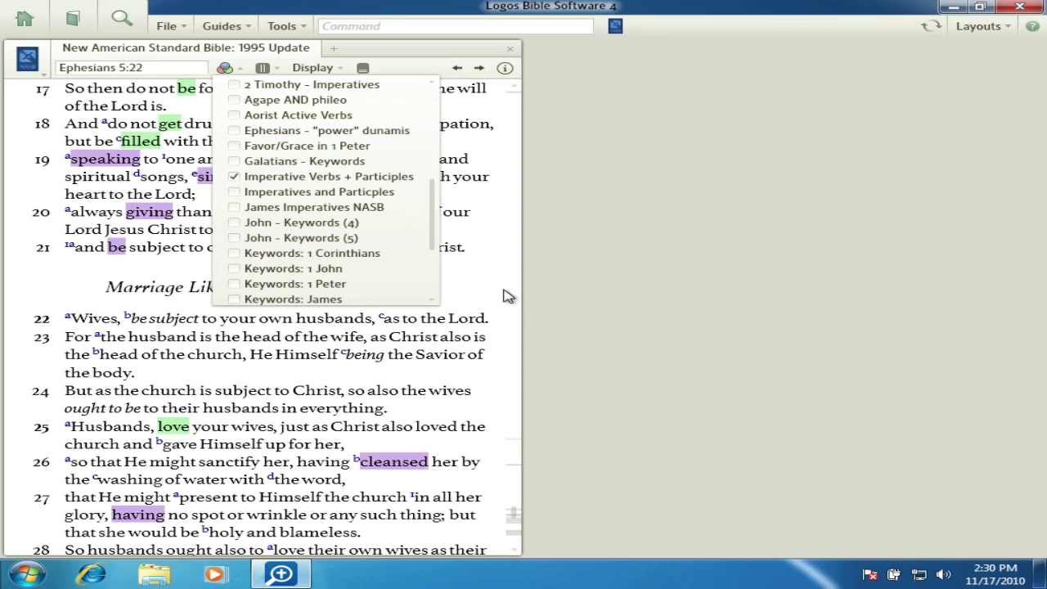
{"action": "left_click", "coordinate": [466, 279]}
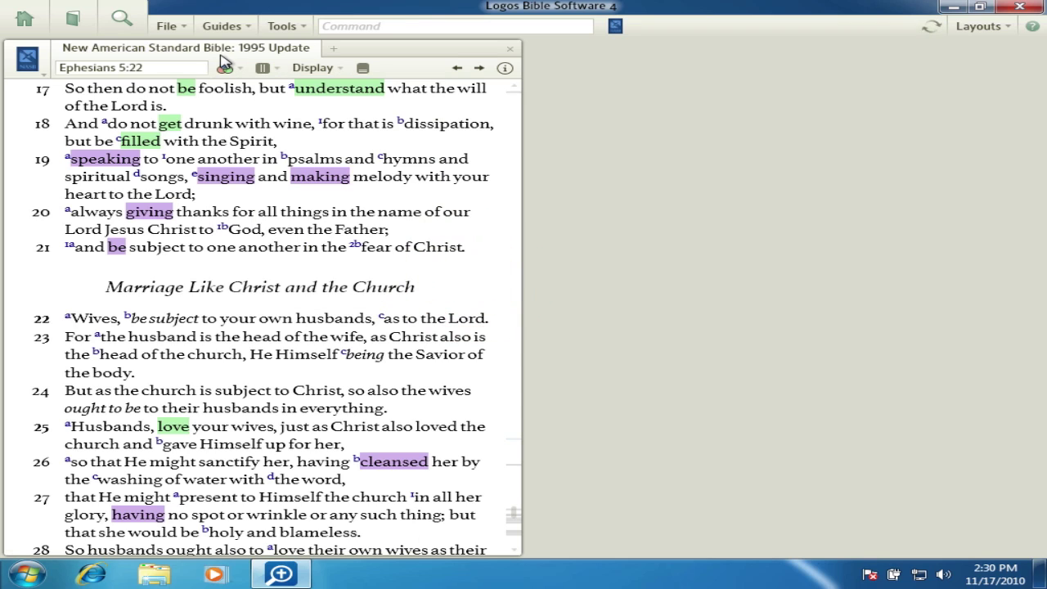
Jump the NASB to Colossians 3:16, where imperatives like 'obey' show green and participles like 'singing' purple
{"action": "left_click", "coordinate": [172, 70]}
{"action": "type", "text": "Colossians"}
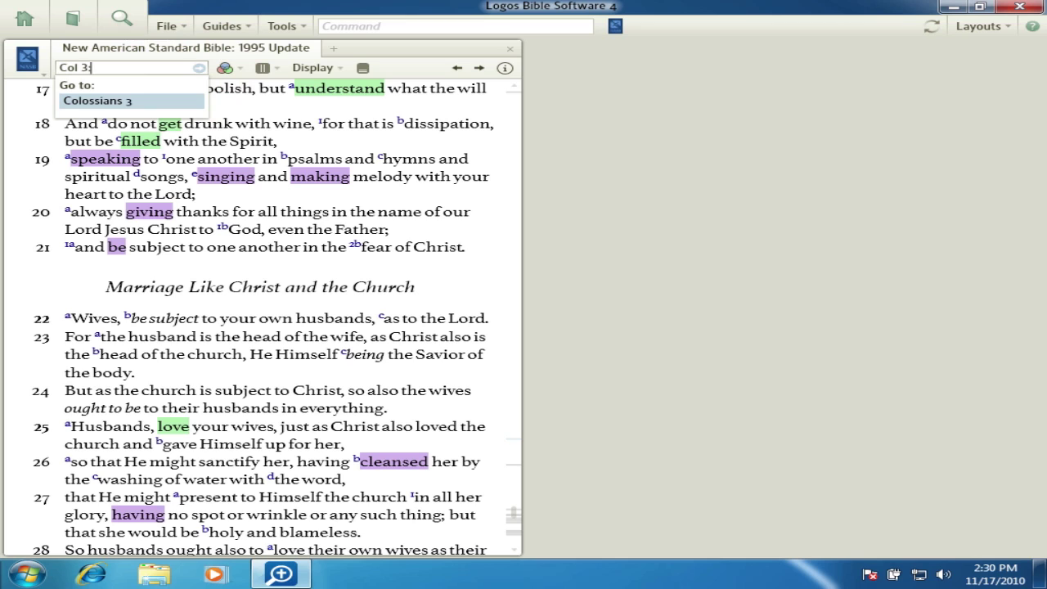
{"action": "type", "text": " 3:16"}
{"action": "key", "text": "Return"}
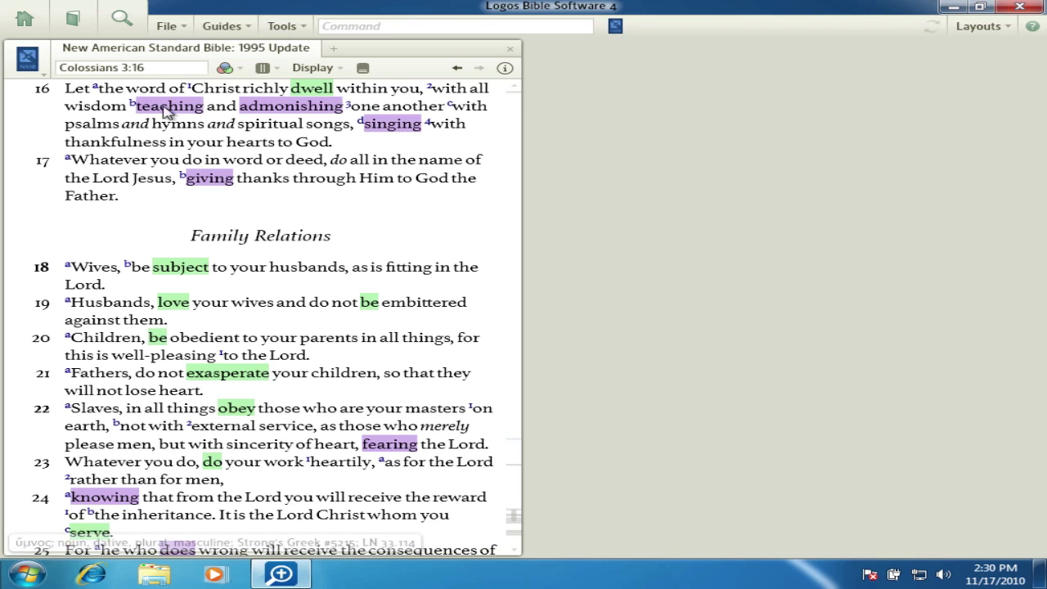
{"action": "left_click", "coordinate": [146, 69]}
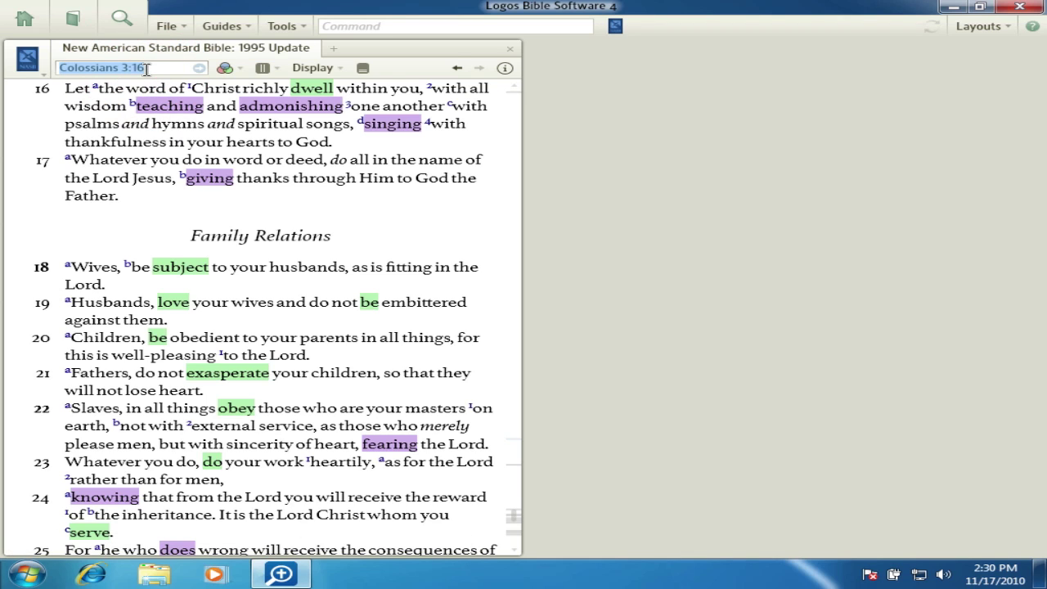
Navigate the NASB to James 4, showing 'Submit' and 'Resist' in green and 'speaks' in purple
{"action": "type", "text": "James 4:6"}
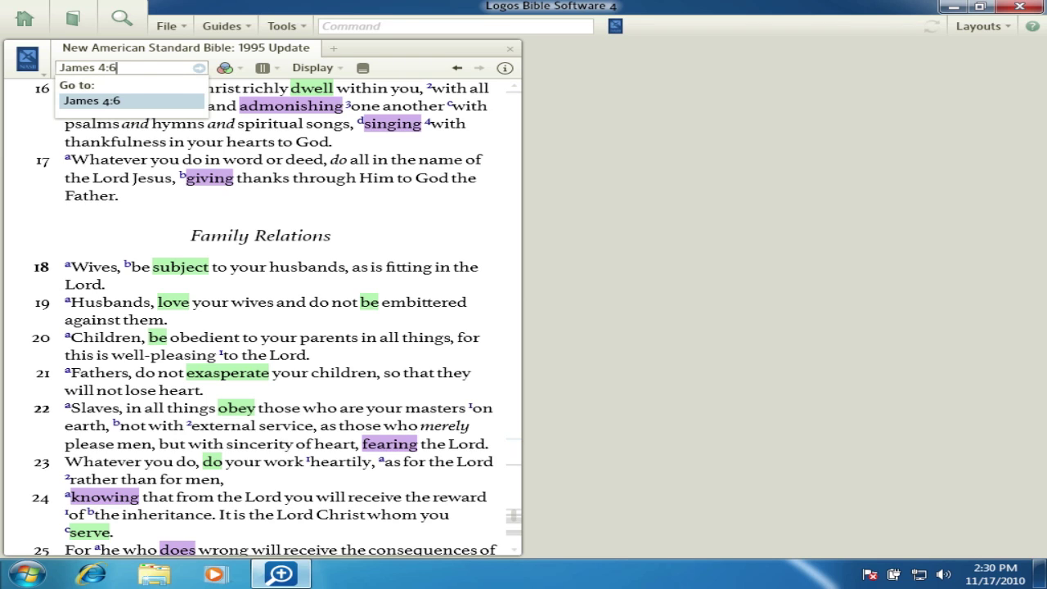
{"action": "key", "text": "Return"}
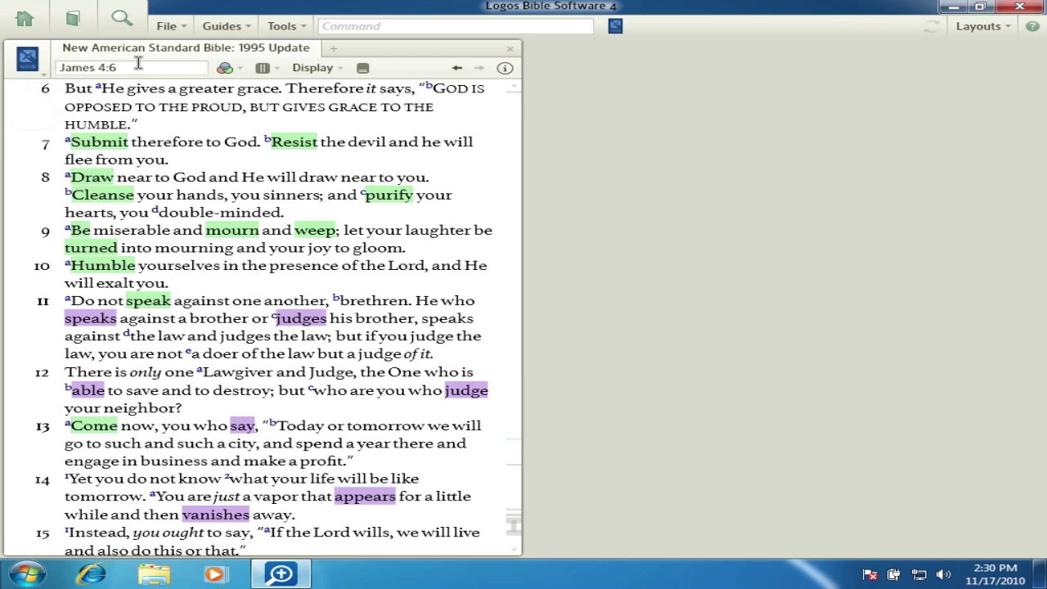